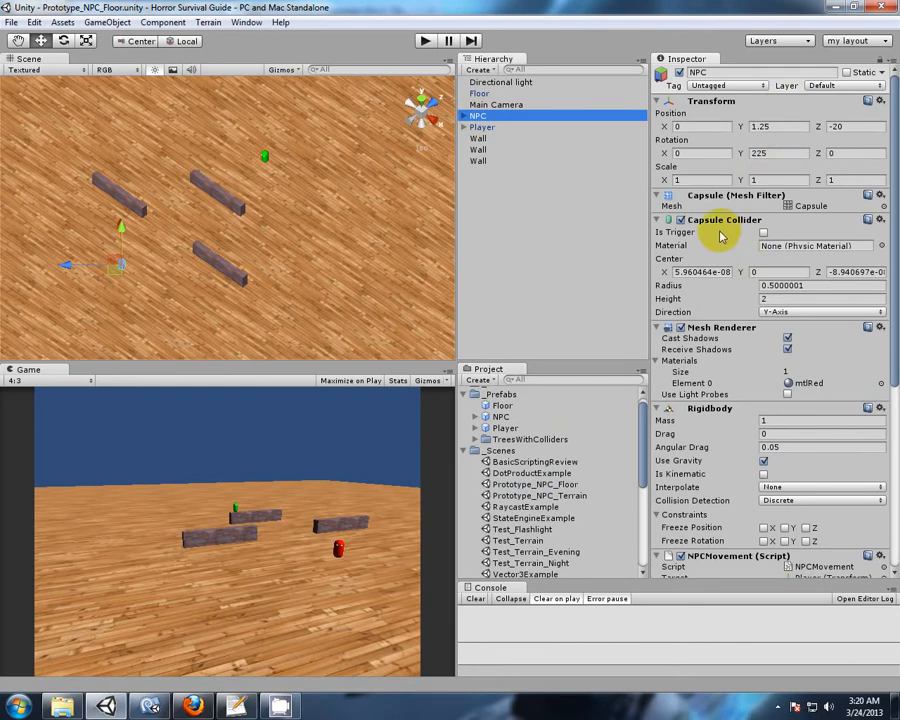
Collapse the NPC's Capsule Collider, Mesh Renderer and Rigidbody components.
click(658, 220)
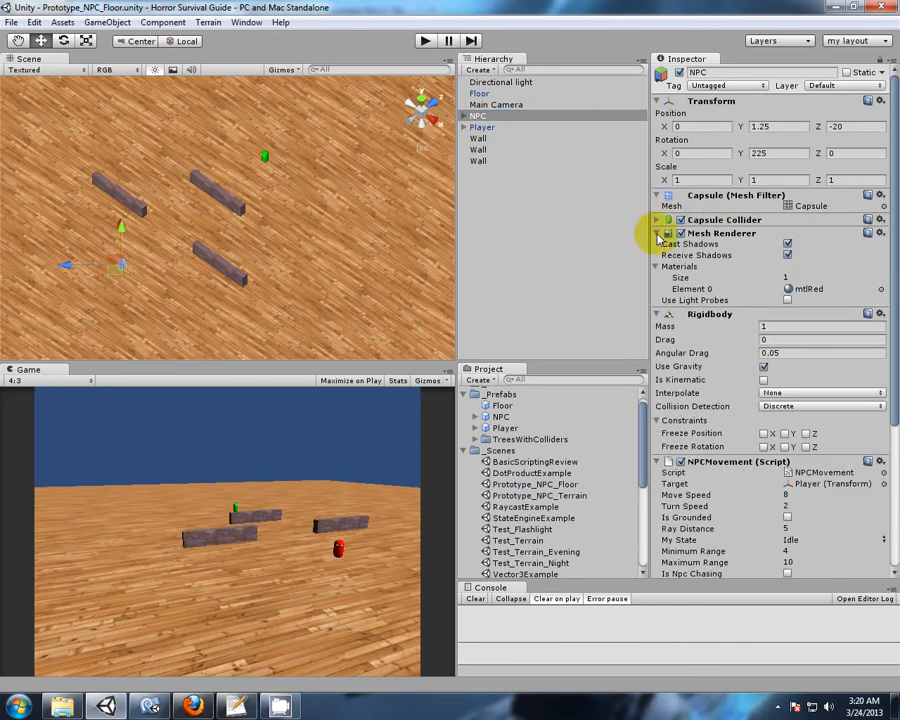
click(658, 233)
click(658, 246)
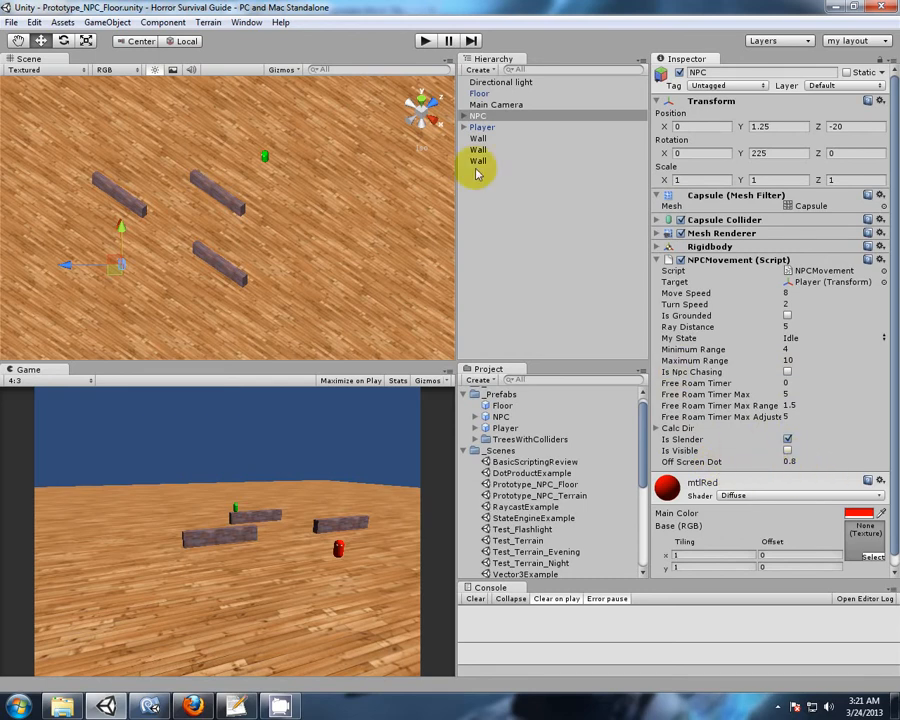
Set the Main Camera's Y position to 1 and its X rotation to 0.
click(497, 105)
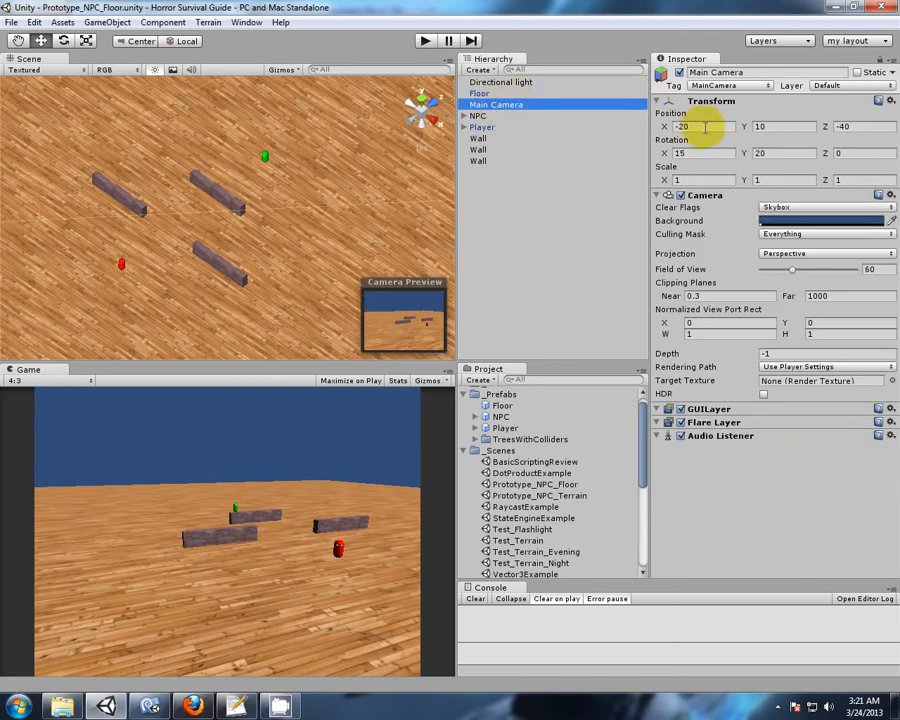
click(760, 126)
text(1)
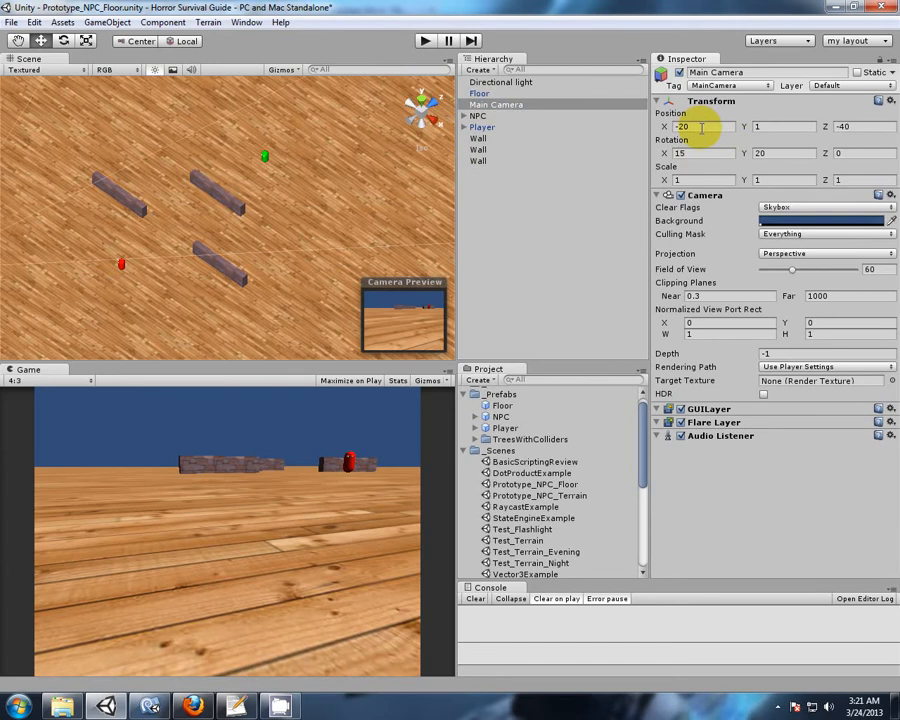
click(685, 152)
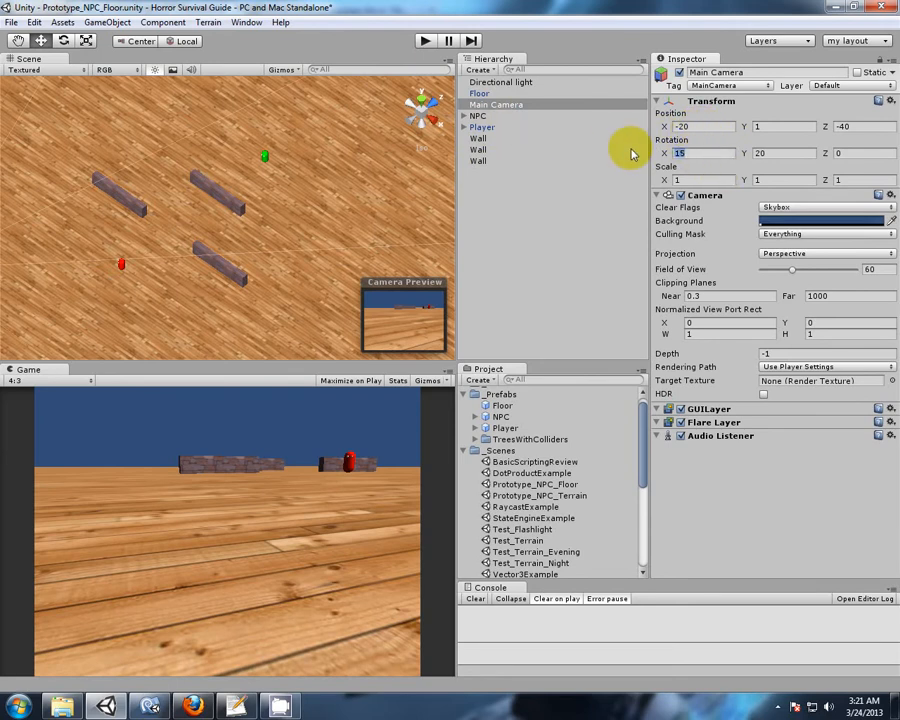
text(0)
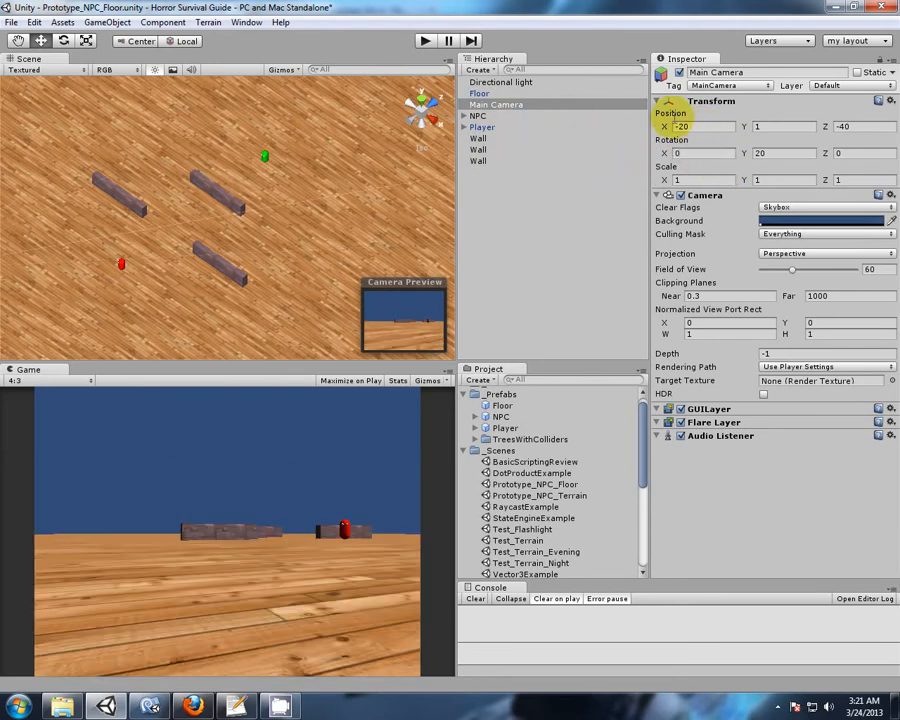
Assign the Main Camera as the NPC's NPCMovement Target and set Move Speed to 0.
click(479, 116)
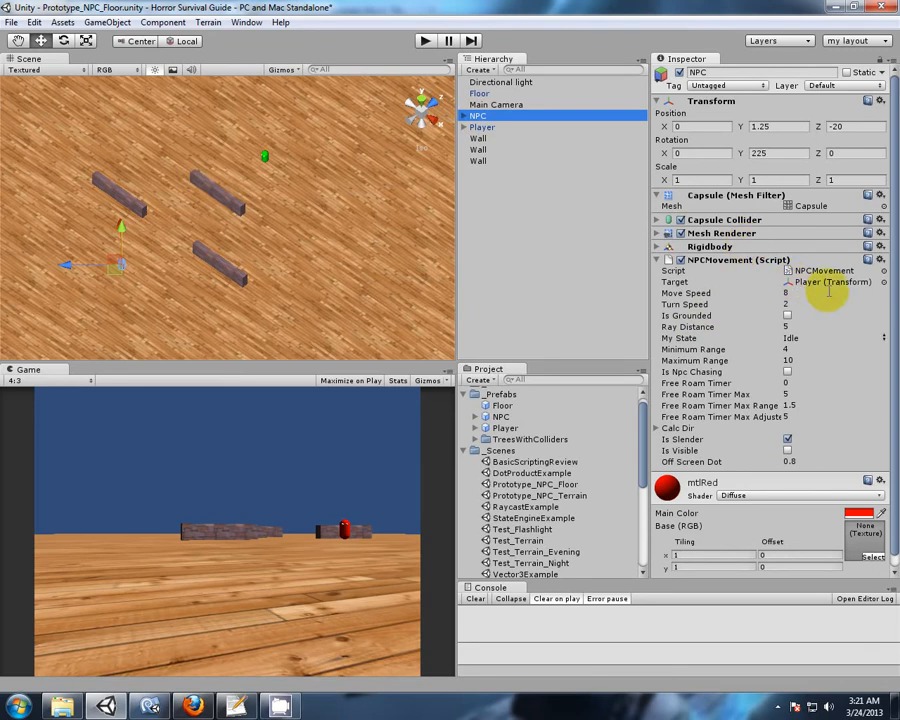
drag(502, 104, 826, 286)
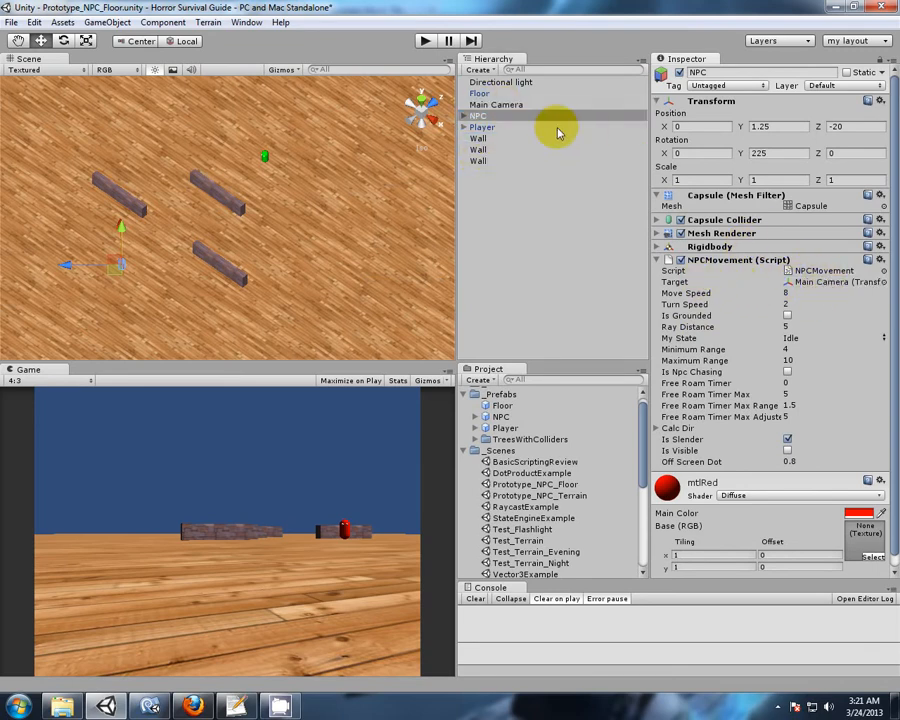
click(787, 293)
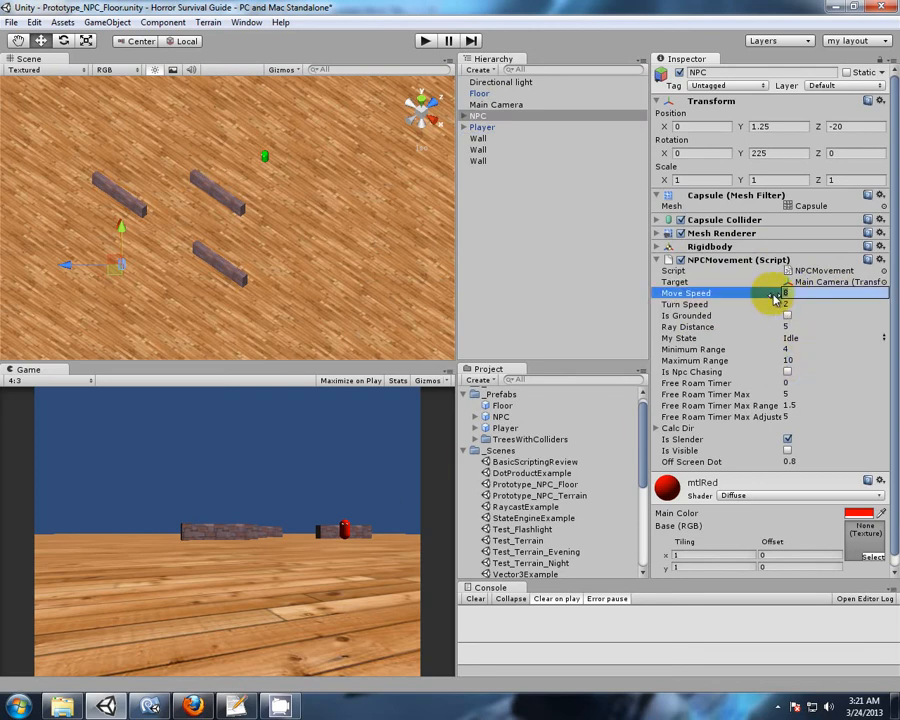
key(Return)
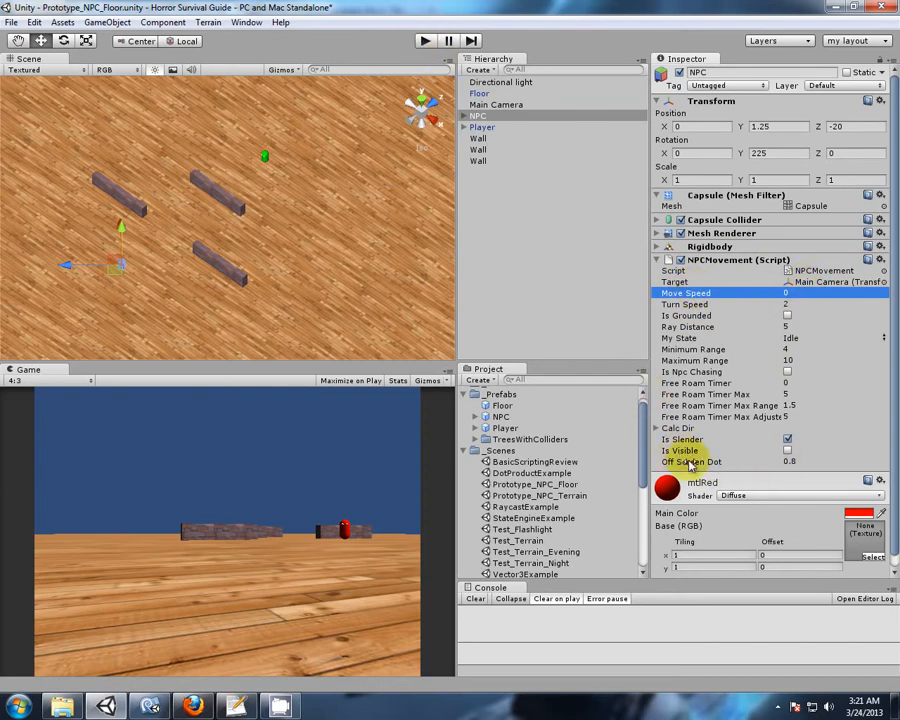
Play the scene and view the NPC and the selected Main Camera from straight above in the Scene view.
click(423, 42)
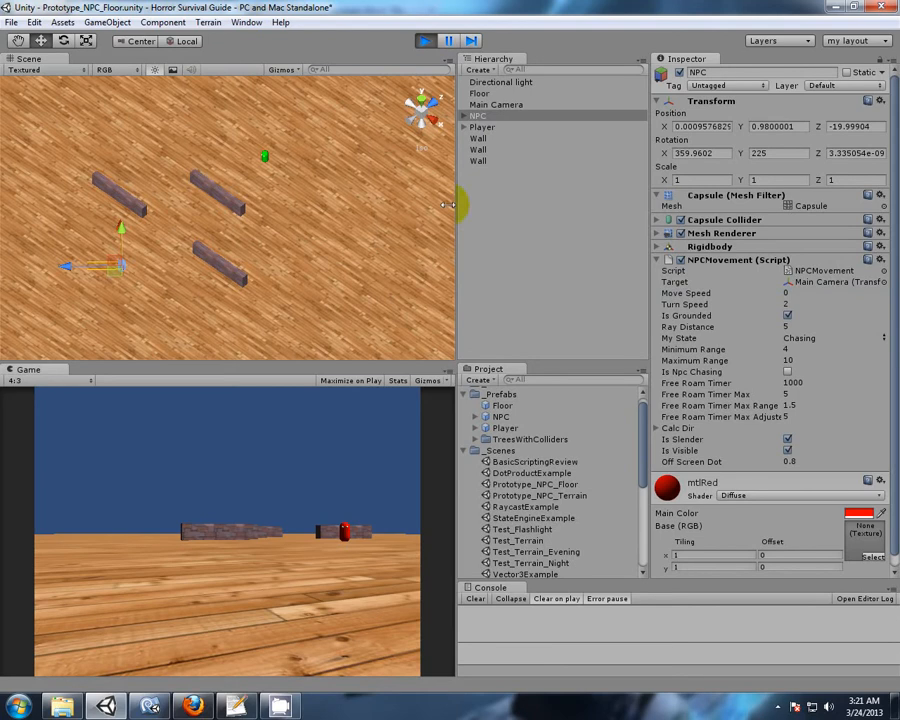
middle_drag(271, 312, 438, 251)
middle_drag(205, 316, 271, 318)
alt+drag(175, 304, 298, 346)
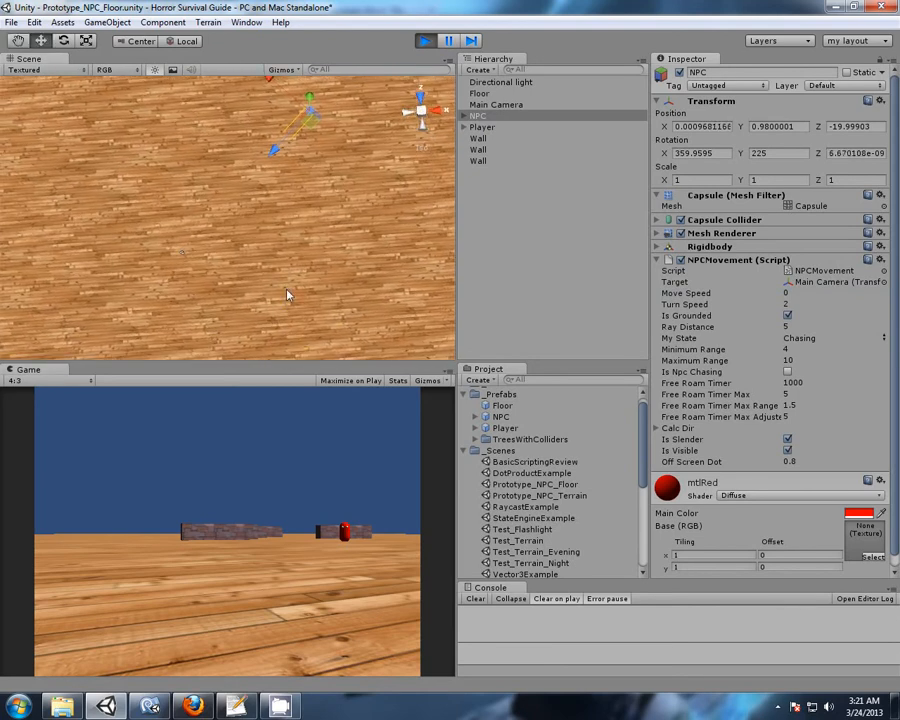
middle_drag(320, 246, 323, 271)
alt+drag(323, 271, 343, 255)
click(481, 104)
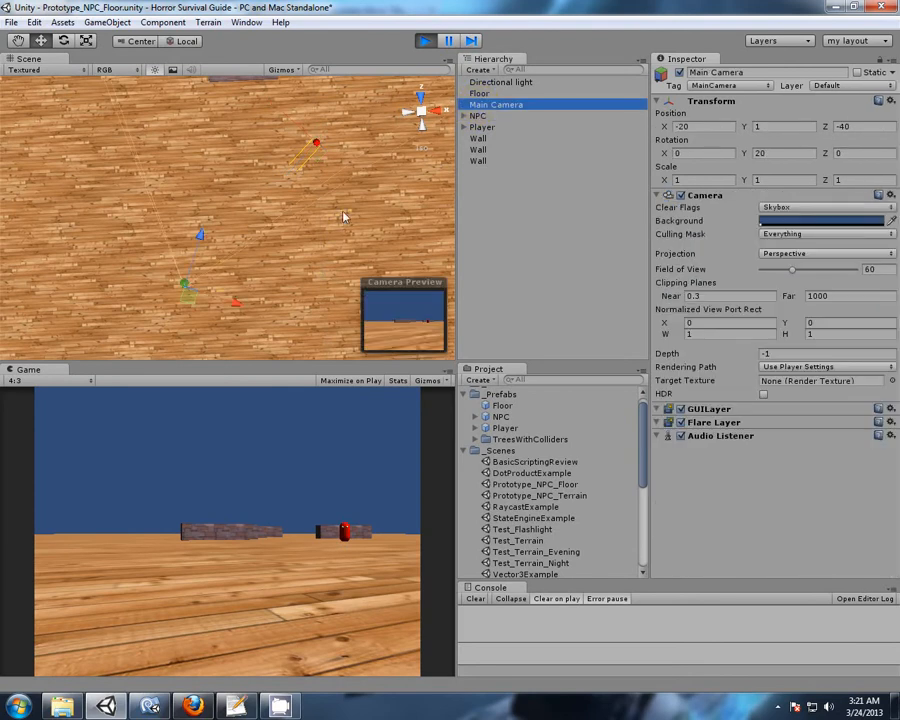
click(433, 108)
click(420, 97)
middle_drag(326, 280, 346, 276)
alt+drag(352, 243, 329, 251)
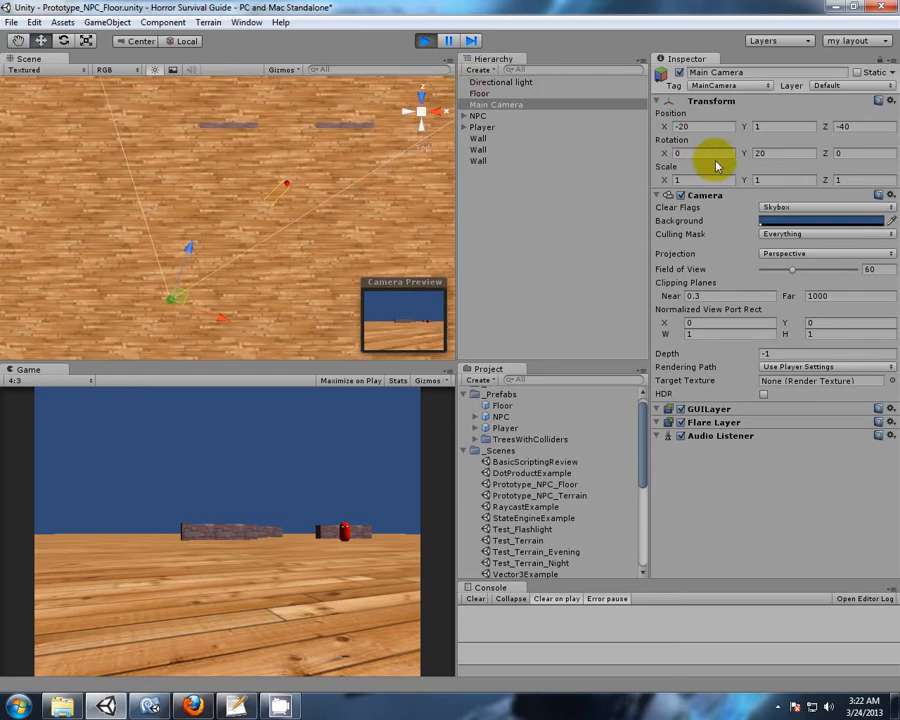
Turn the Main Camera to a Y rotation of 349.49 and check the NPC's Is Visible flag.
drag(747, 155, 38, 151)
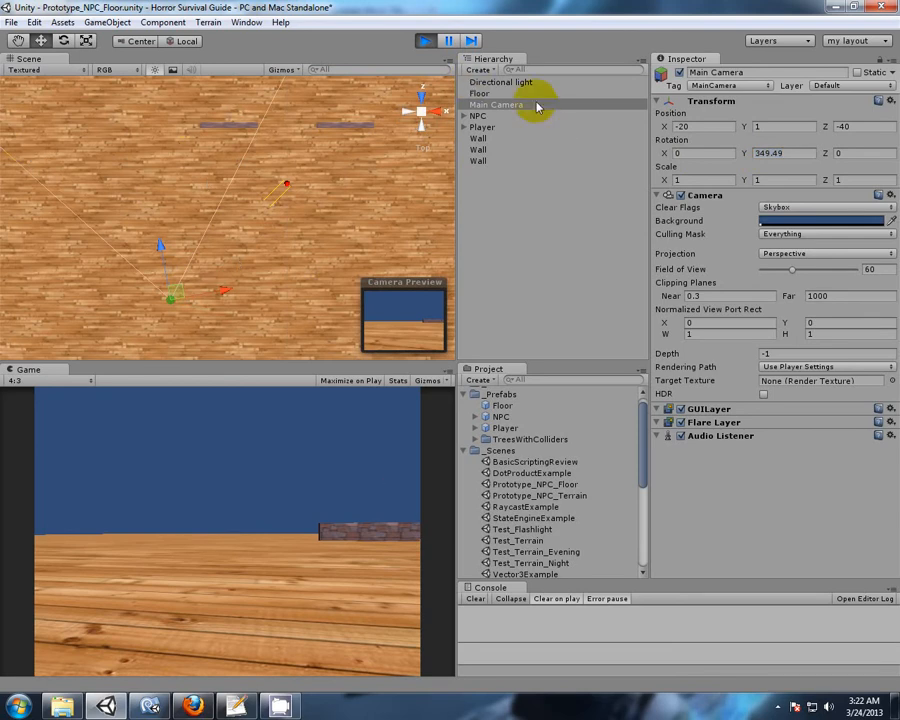
click(484, 116)
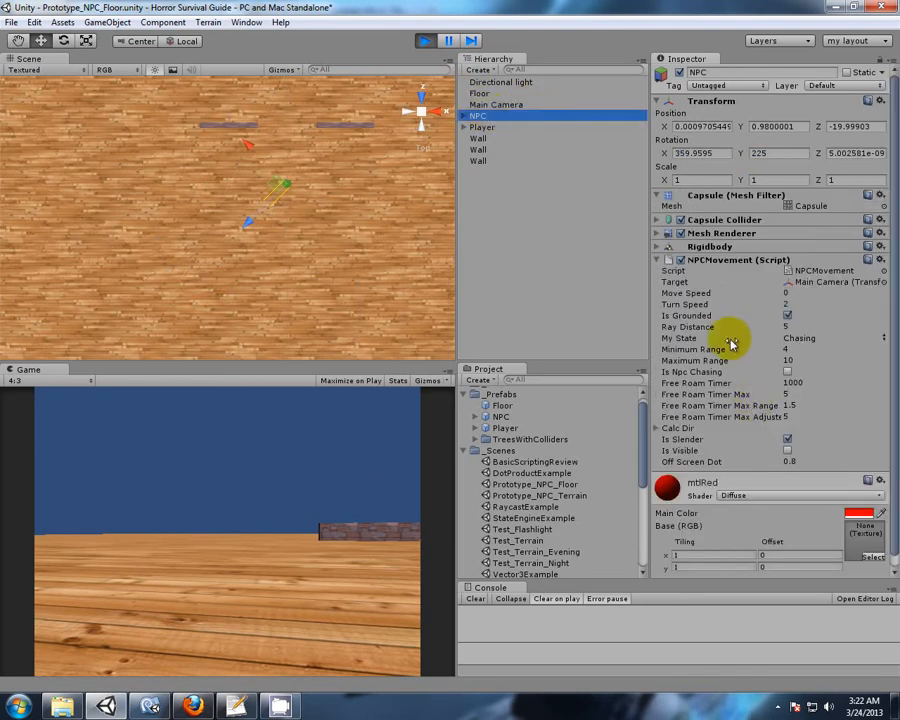
scroll(747, 363, down, 1)
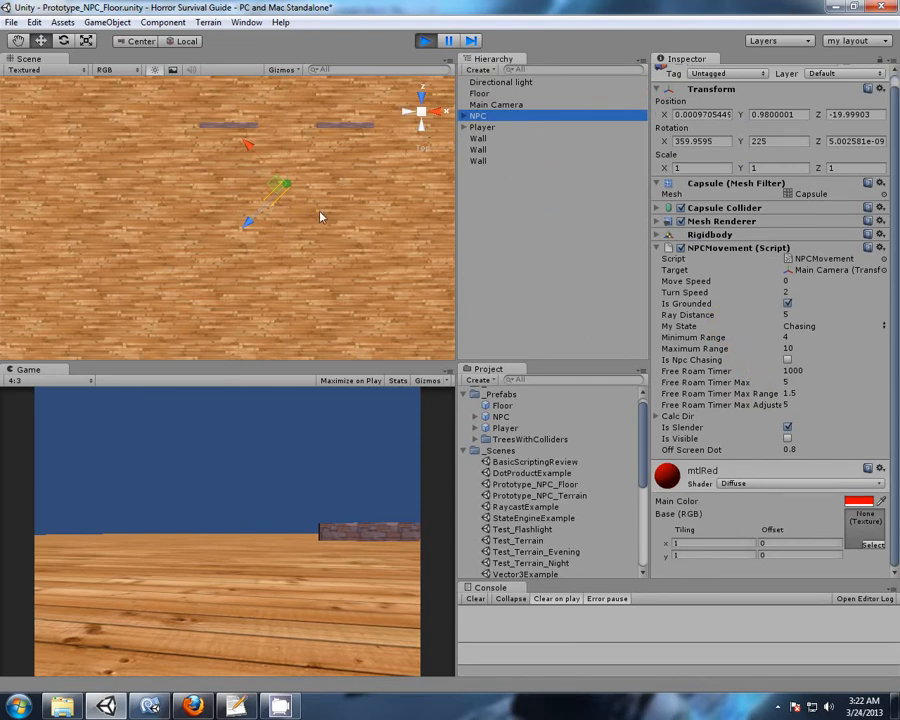
middle_drag(321, 216, 382, 227)
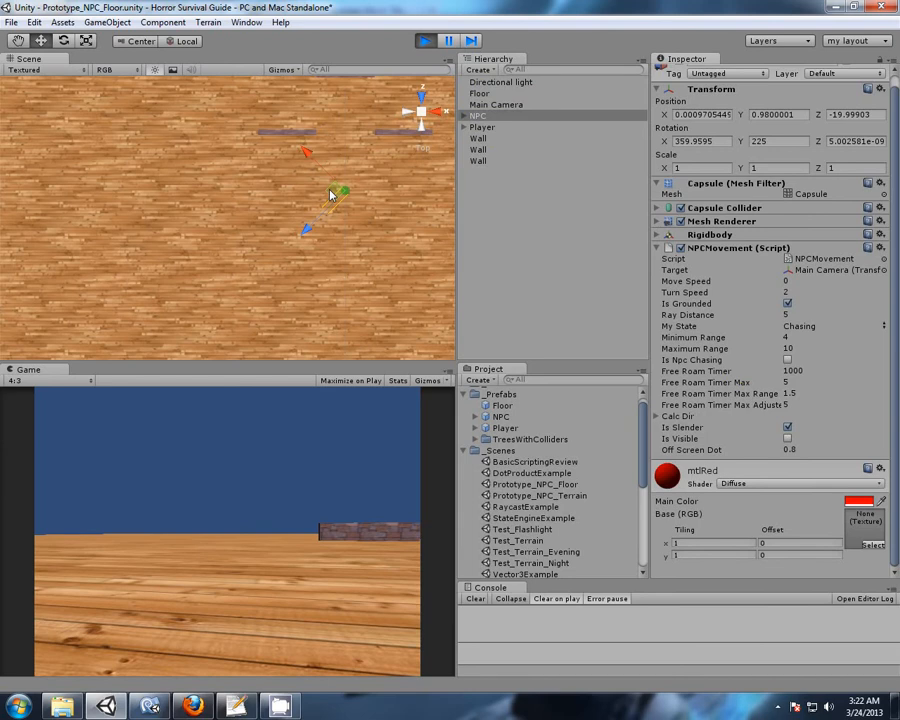
Examine the Main Camera's view cone relative to the NPC in the top-down Scene view.
click(496, 104)
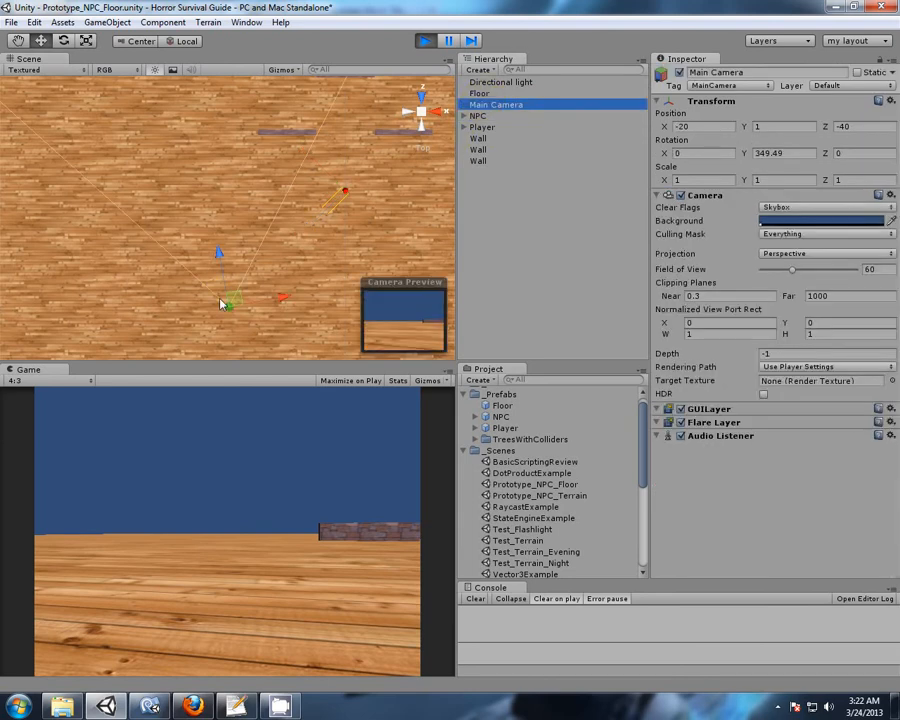
scroll(297, 340, up, 3)
middle_drag(297, 340, 255, 285)
scroll(255, 285, up, 1)
middle_drag(267, 239, 275, 265)
scroll(254, 265, down, 4)
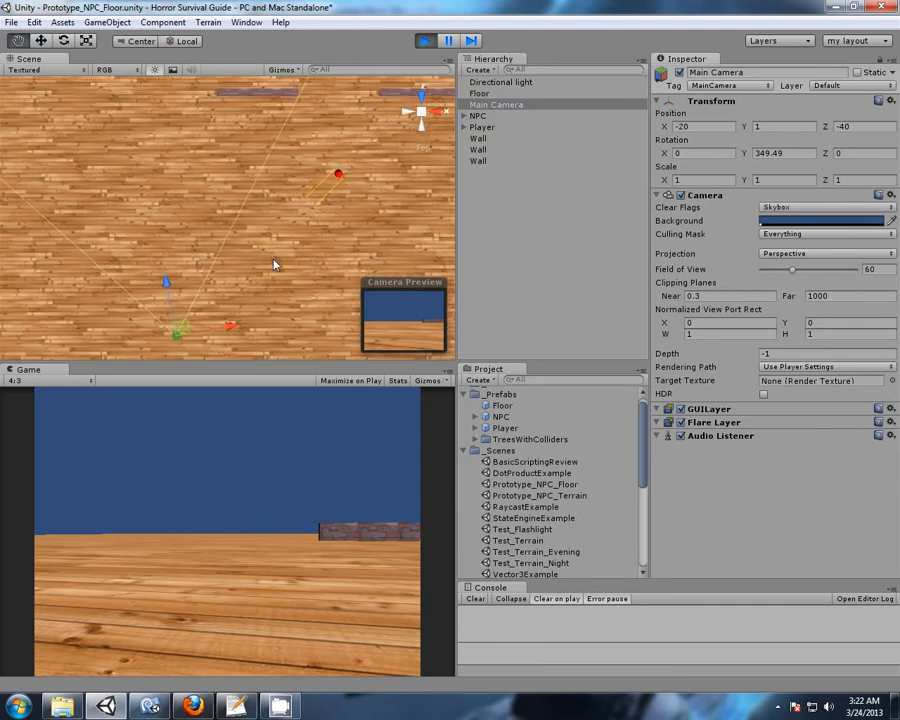
scroll(275, 265, up, 1)
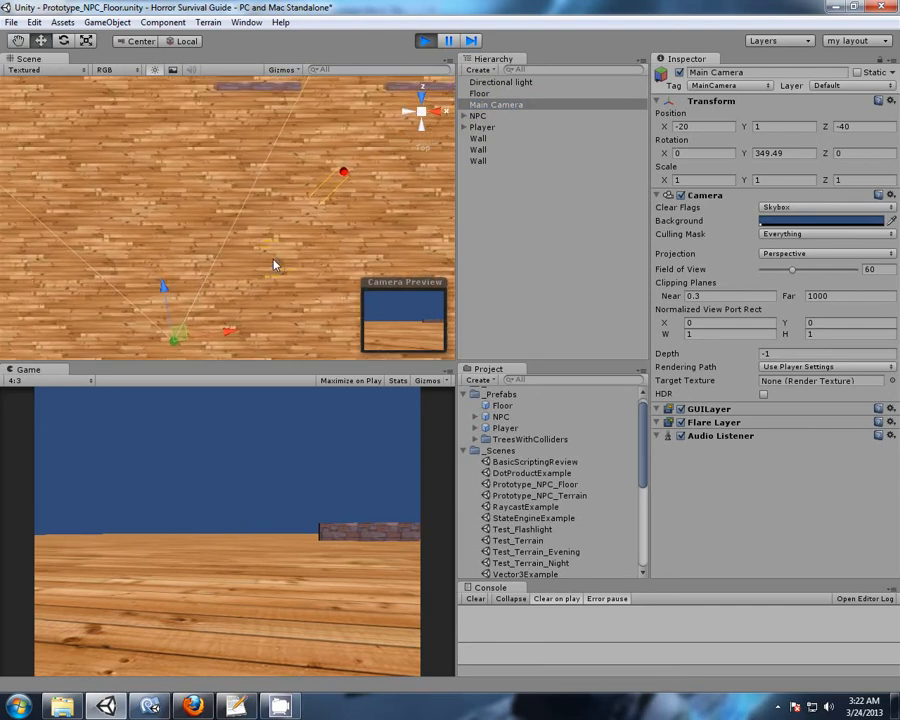
Move the NPC to about X -5.8, Z -12.1 at the camera view's edge to test Is Visible, and stop playing.
click(477, 115)
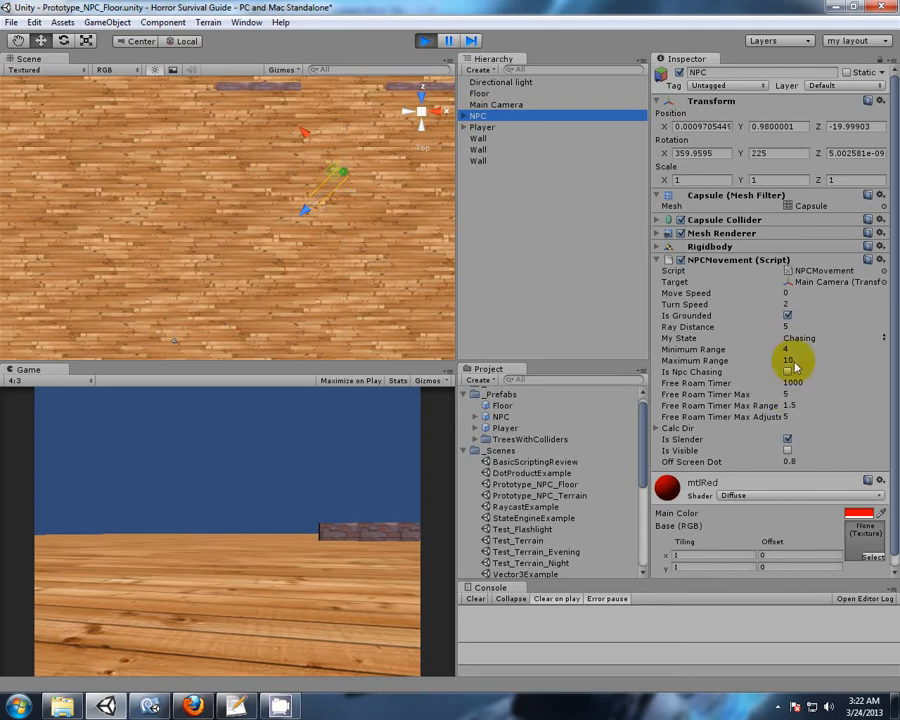
drag(332, 177, 279, 110)
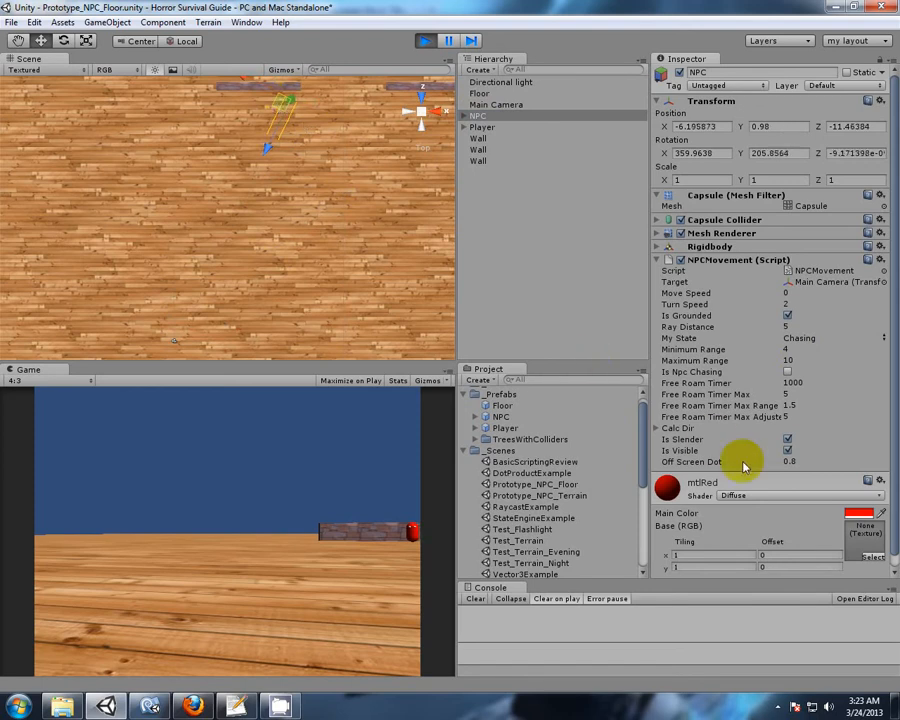
click(122, 382)
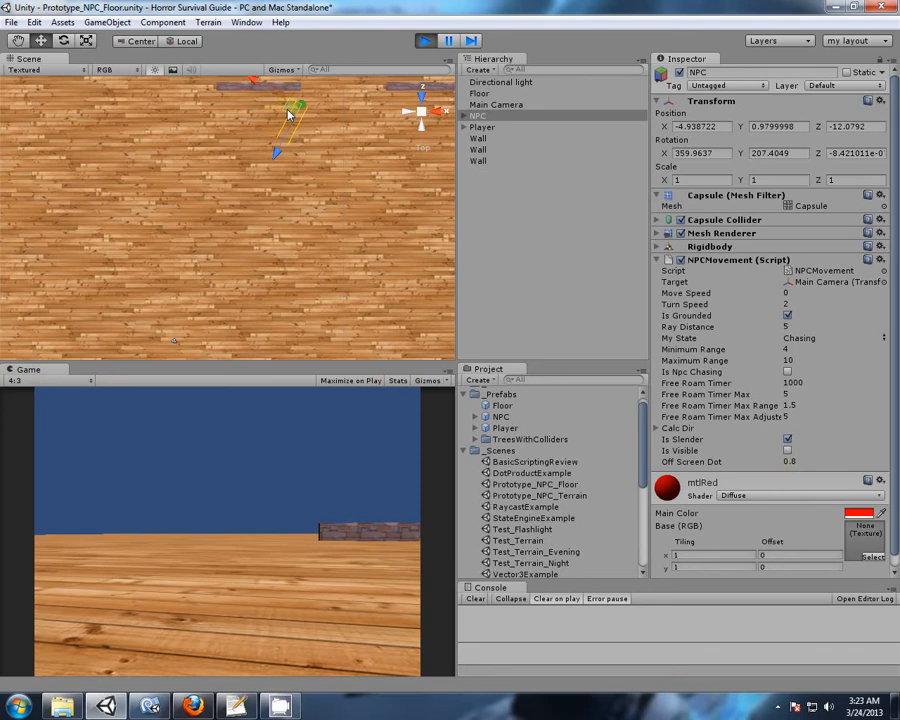
click(430, 44)
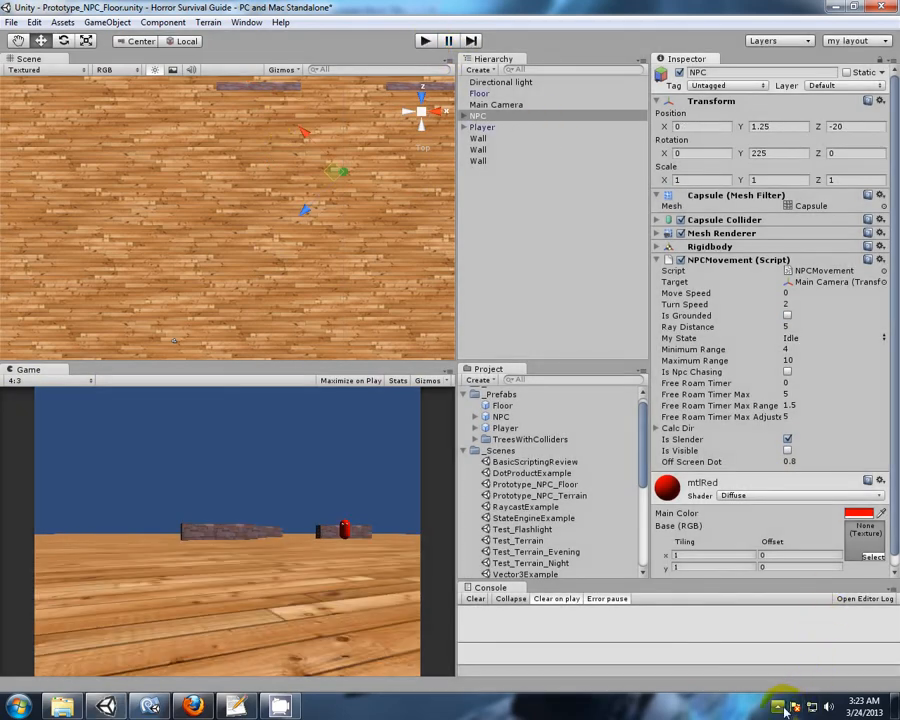
click(778, 706)
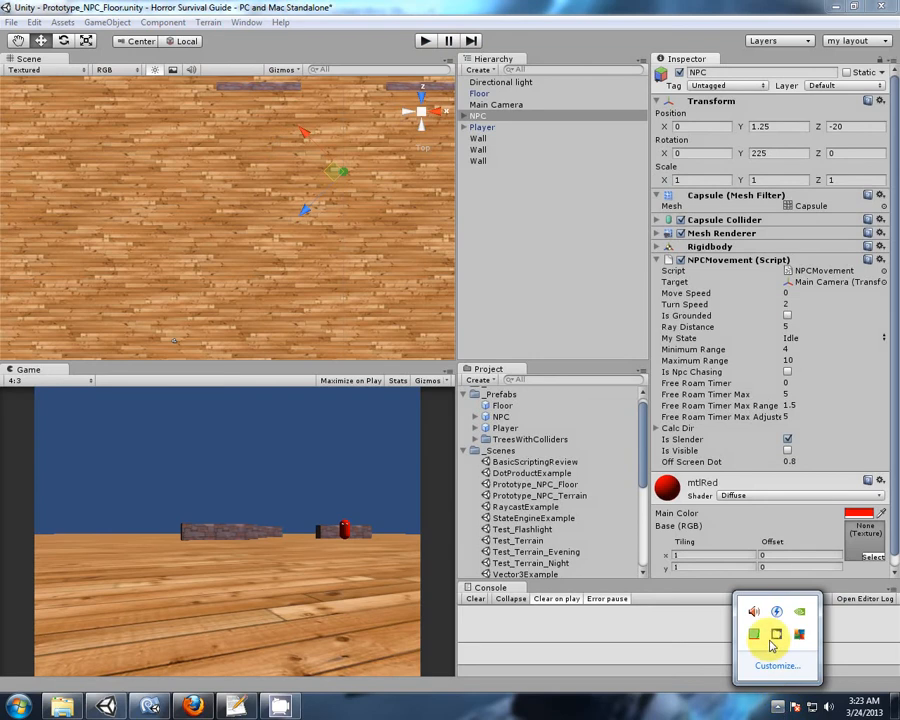
right_click(776, 636)
click(808, 590)
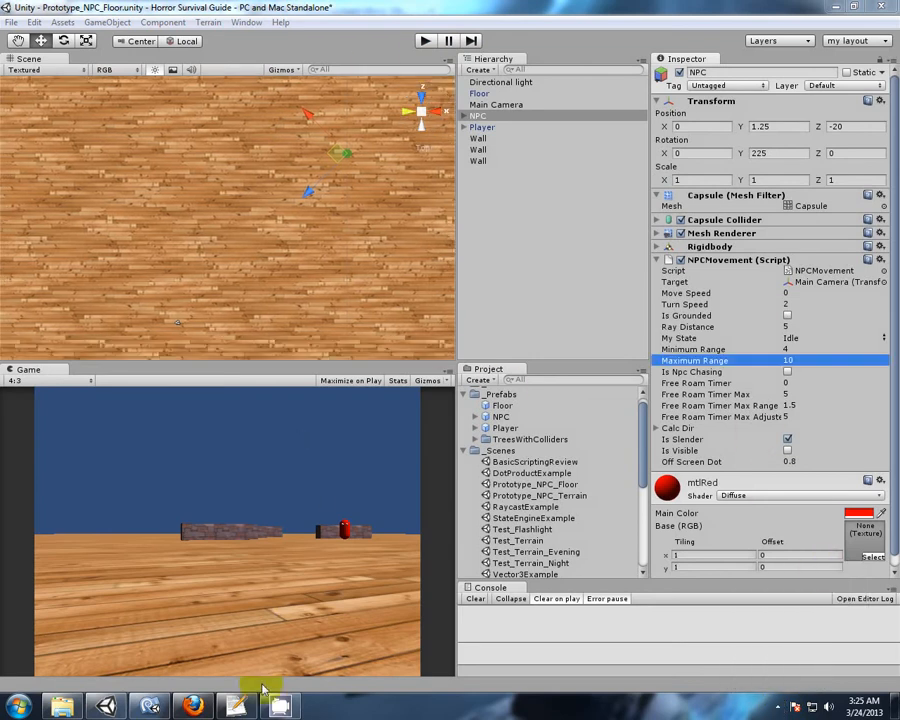
Switch to MonoDevelop and examine the isVisible branch and its maximumRangeSqr condition in SlenderDecisions of NPCMovement.js.
mouse_move(148, 706)
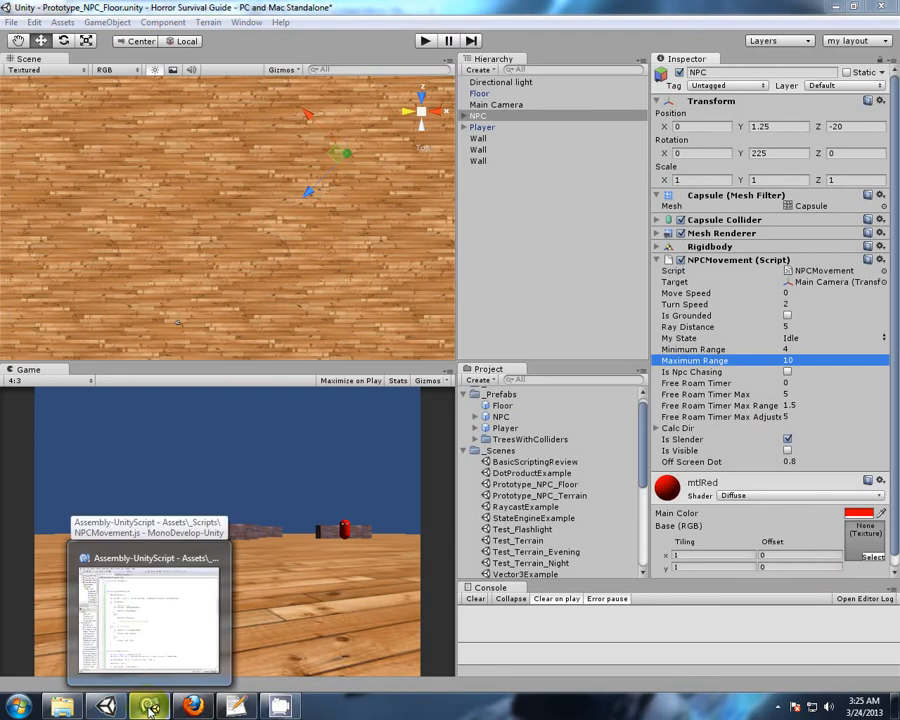
click(148, 706)
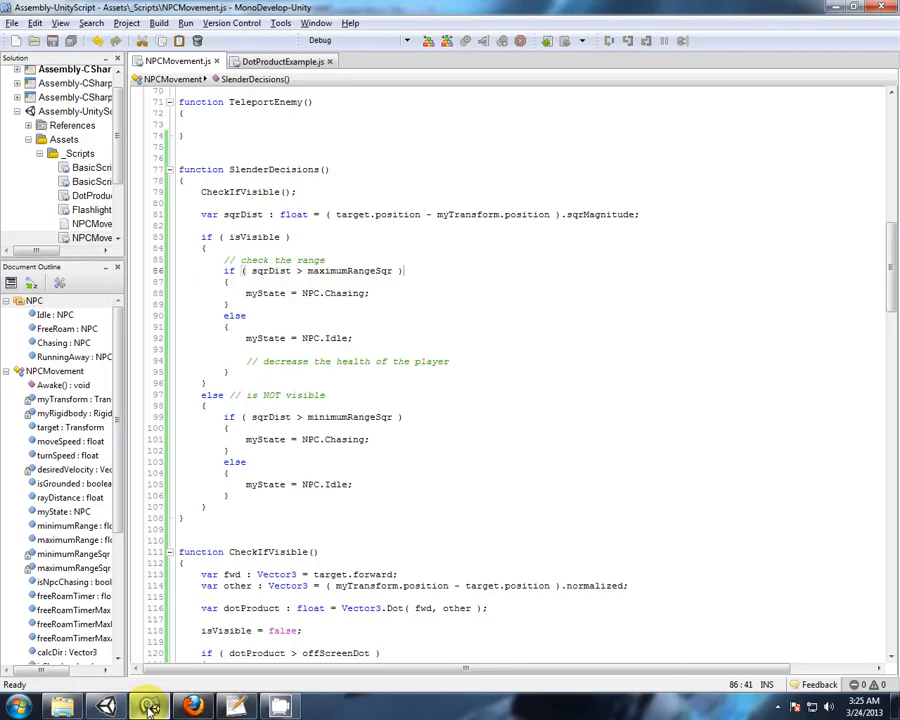
click(245, 237)
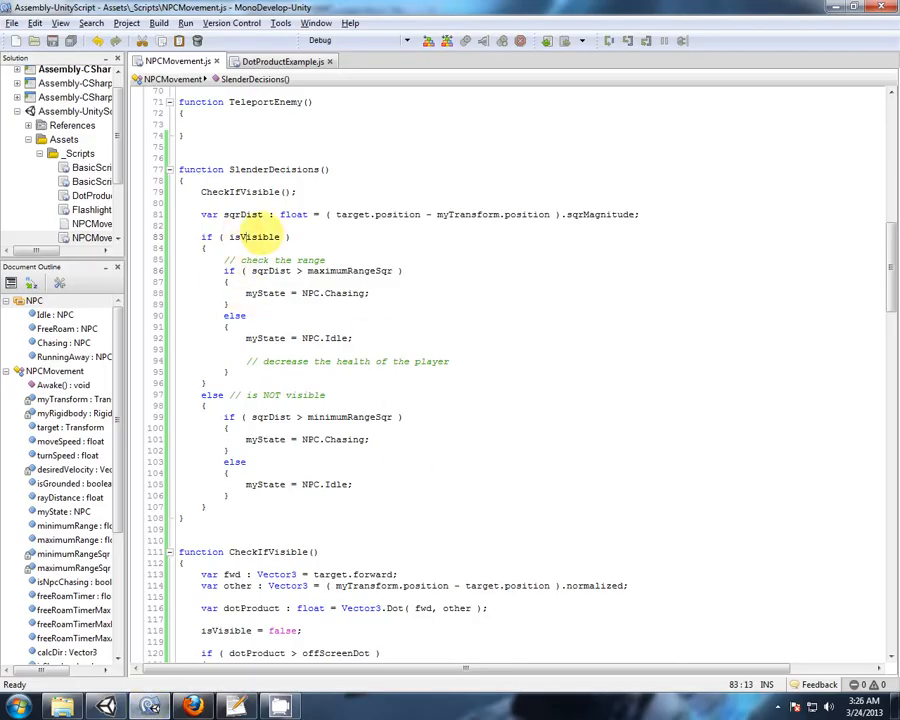
drag(308, 270, 388, 270)
click(394, 271)
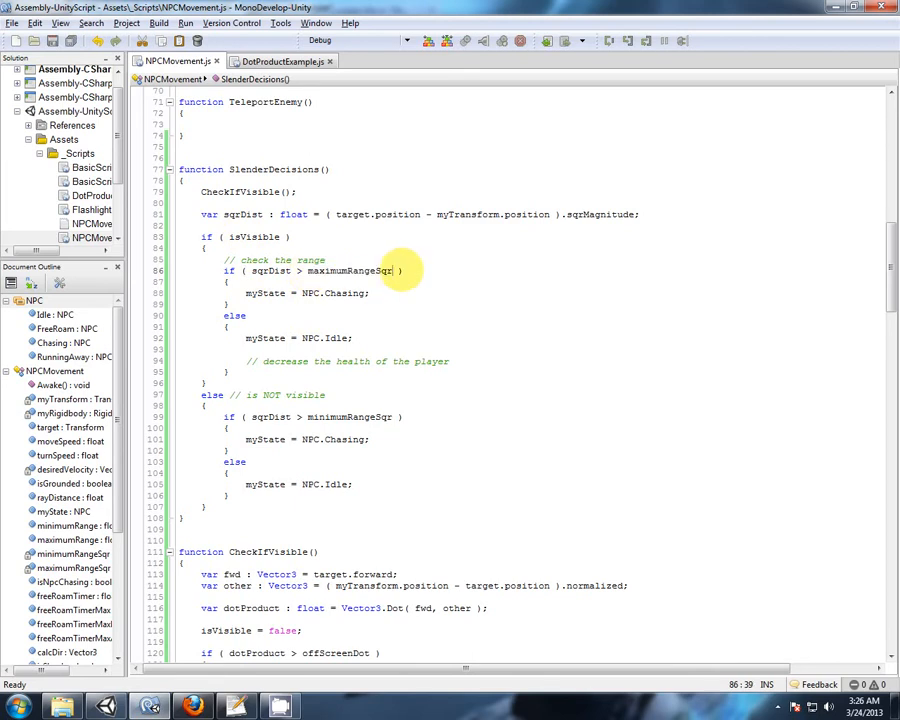
click(376, 271)
click(357, 271)
Switch back to Unity and frame the whole Floor in the Scene view to compare the NPC's surroundings.
click(105, 707)
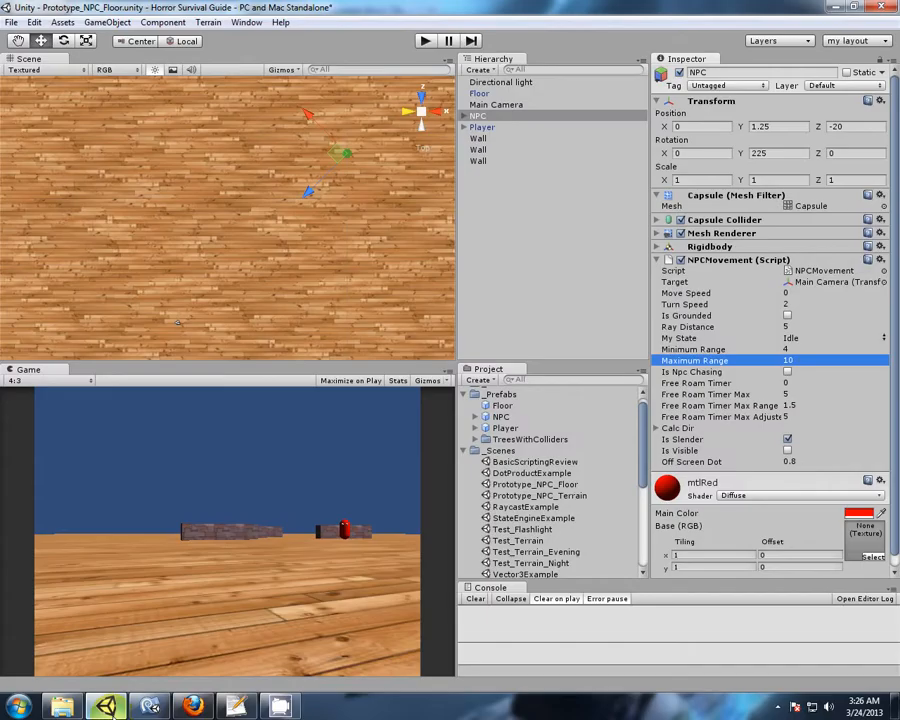
click(342, 235)
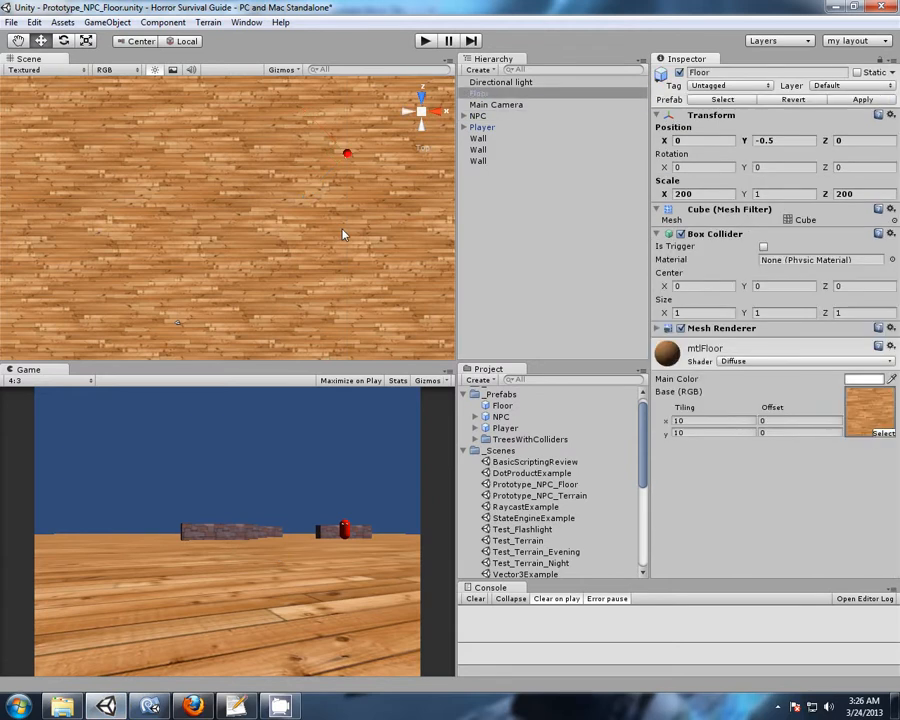
key(f)
scroll(316, 252, down, 5)
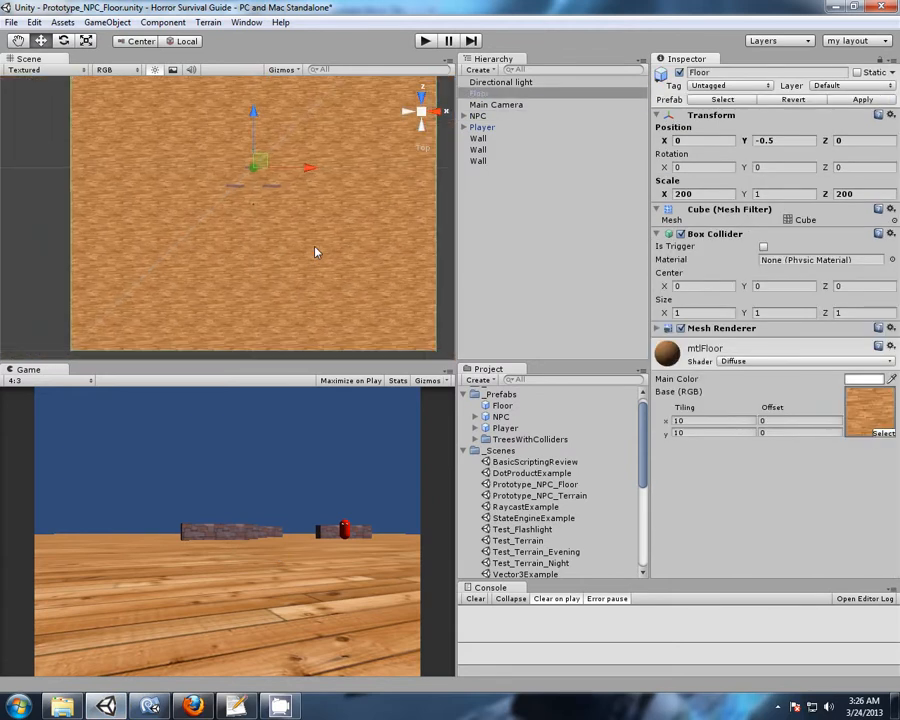
scroll(316, 252, up, 5)
middle_drag(250, 257, 331, 268)
scroll(264, 219, down, 1)
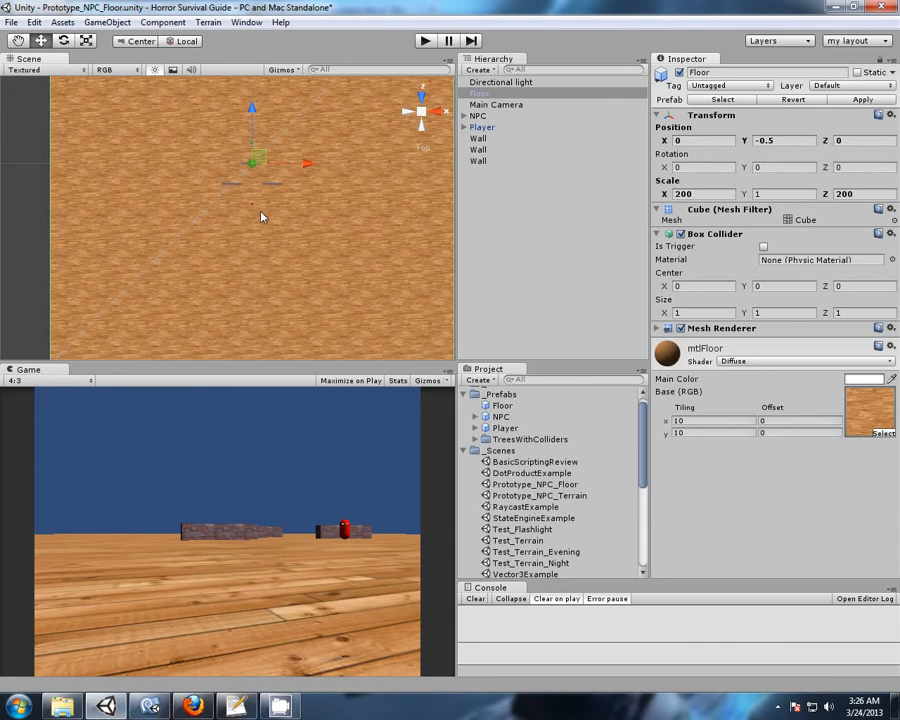
Move the Main Camera across the floor to about X -10.6, Z -49.4.
click(496, 104)
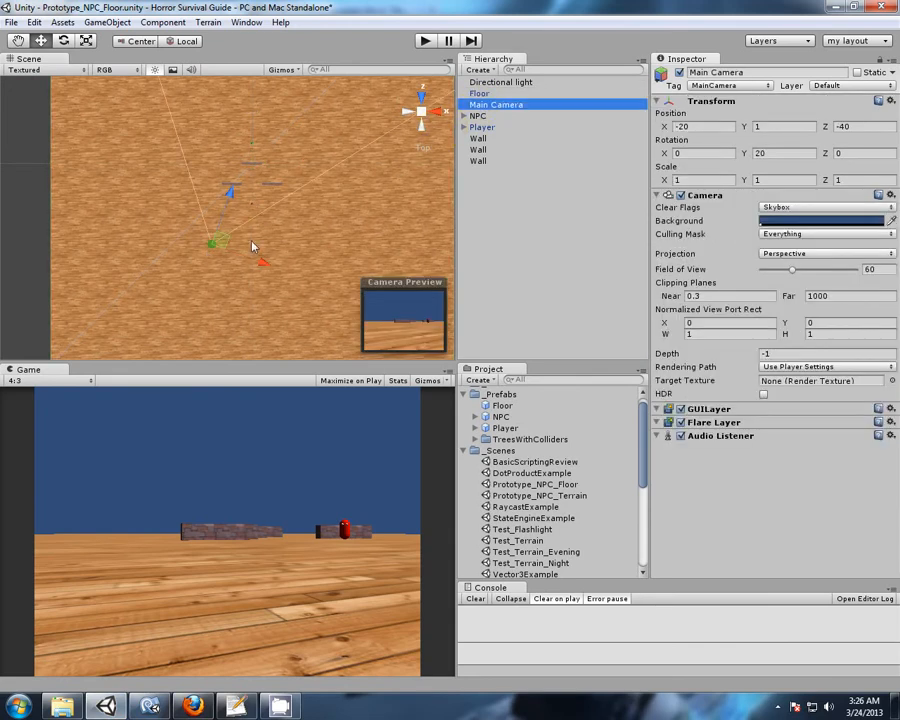
click(225, 243)
mouse_move(222, 259)
mouse_down()
mouse_move(210, 334)
mouse_move(221, 327)
mouse_move(205, 347)
mouse_move(198, 397)
mouse_move(195, 344)
mouse_move(222, 315)
mouse_move(226, 273)
mouse_move(244, 247)
mouse_move(239, 262)
mouse_up()
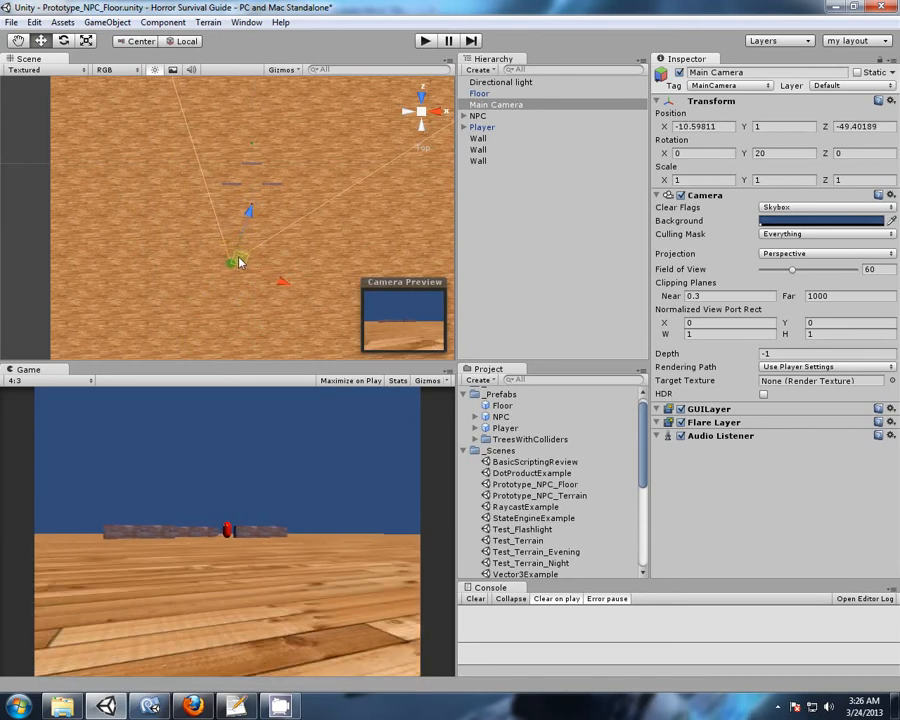
Open the NPC's Maximum Range value in its NPCMovement script for editing.
click(478, 116)
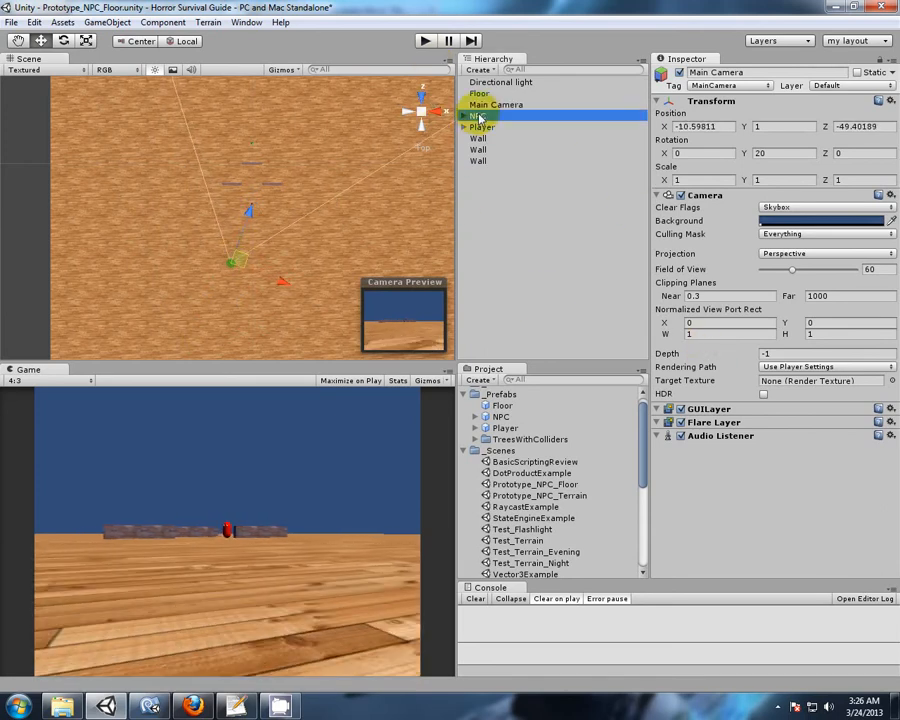
scroll(748, 272, down, 1)
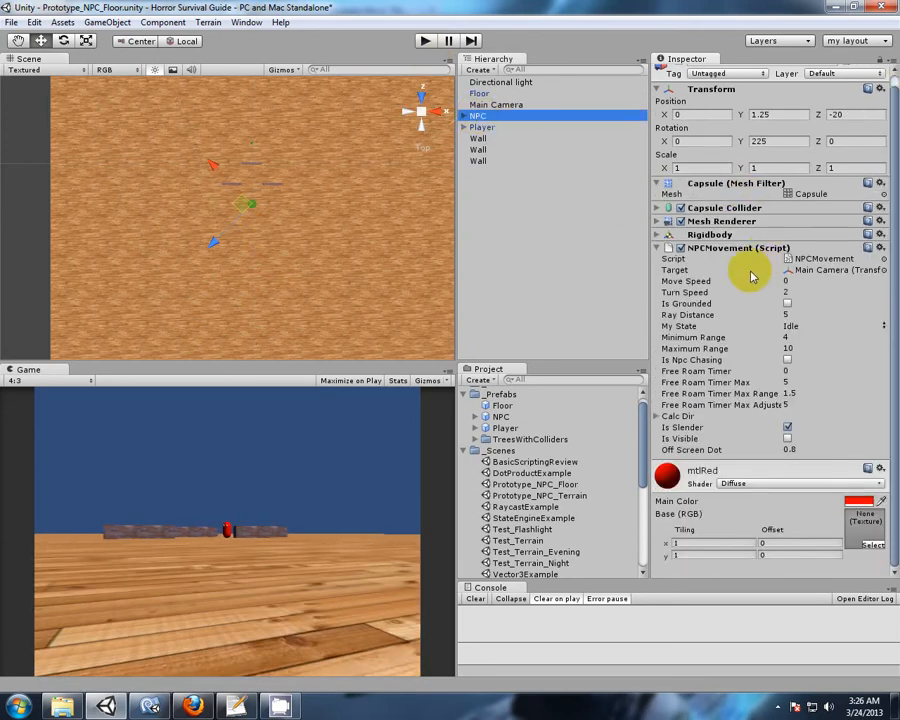
click(762, 349)
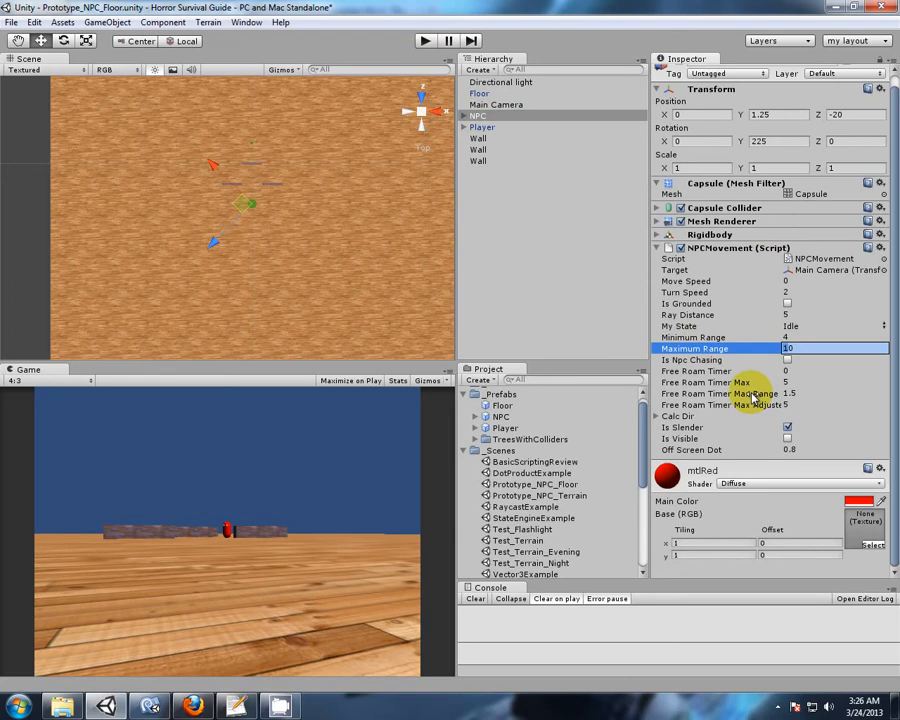
Disable the Directional light and set the Ambient Light in the Render Settings to black.
click(505, 82)
click(679, 73)
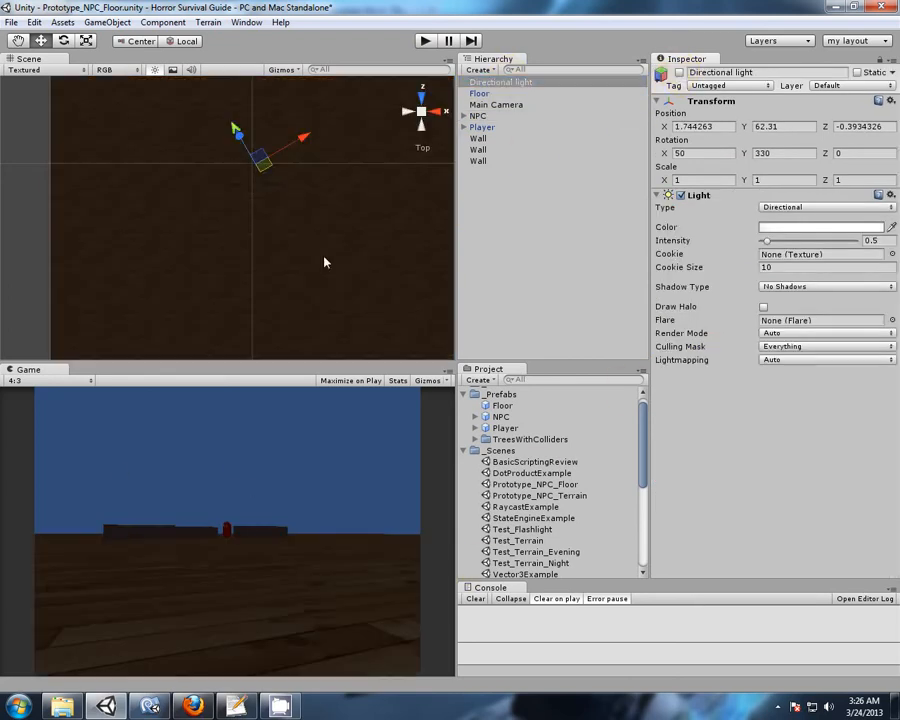
click(34, 22)
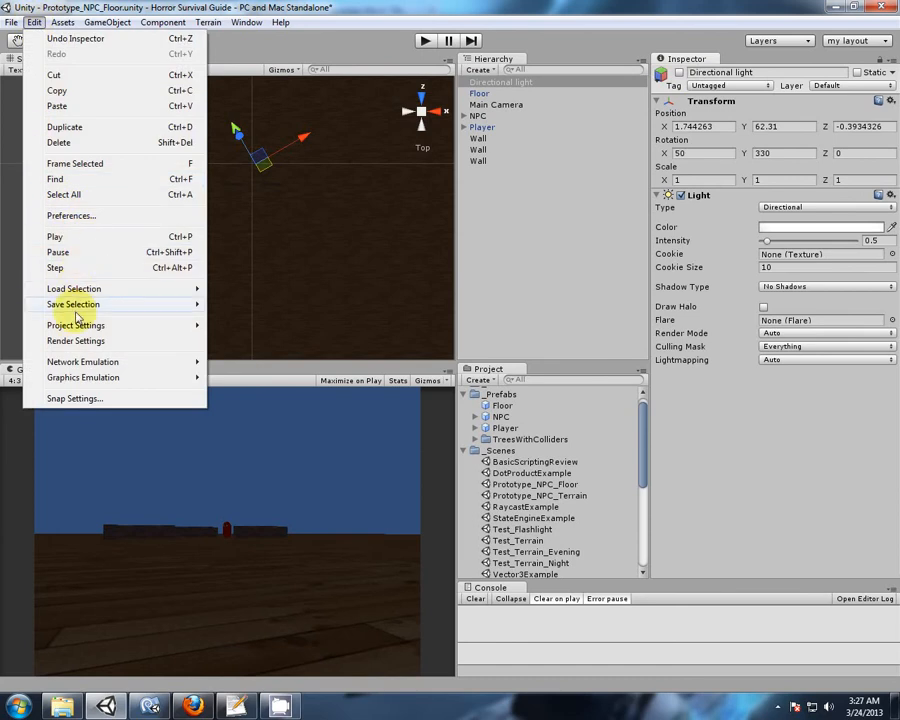
click(58, 340)
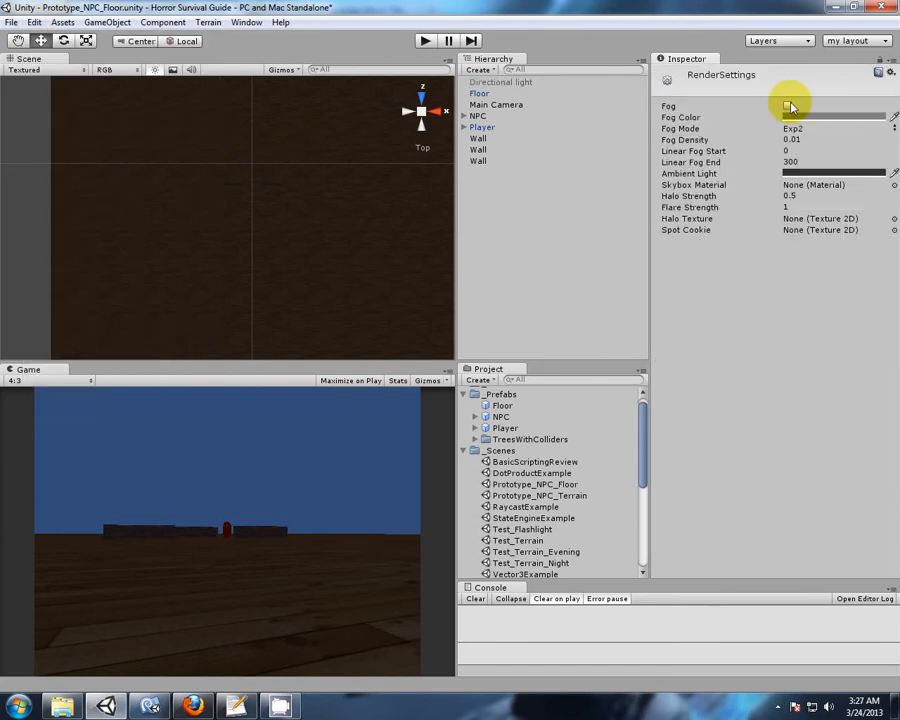
click(800, 174)
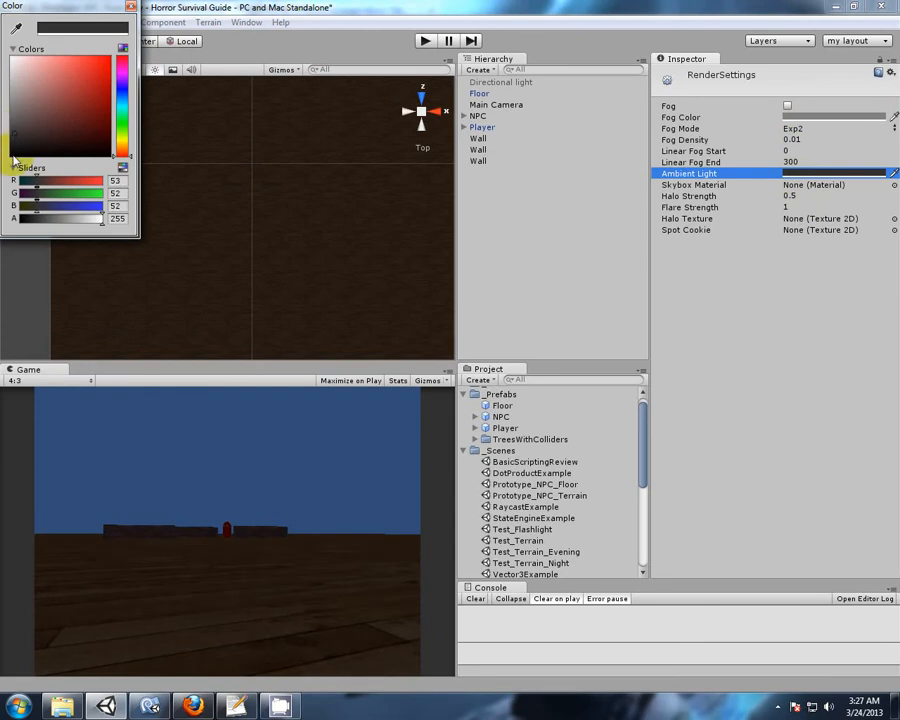
drag(16, 138, 55, 197)
click(131, 7)
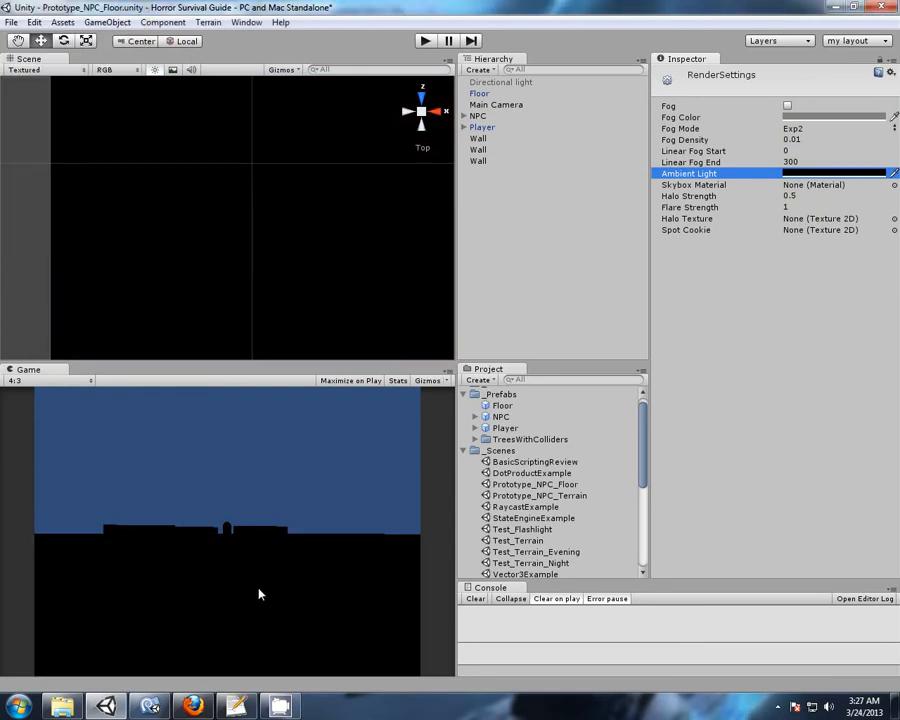
Turn off scene lighting in the Scene view and move the Main Camera to about X -12.2, Z -45.5.
click(478, 116)
click(155, 69)
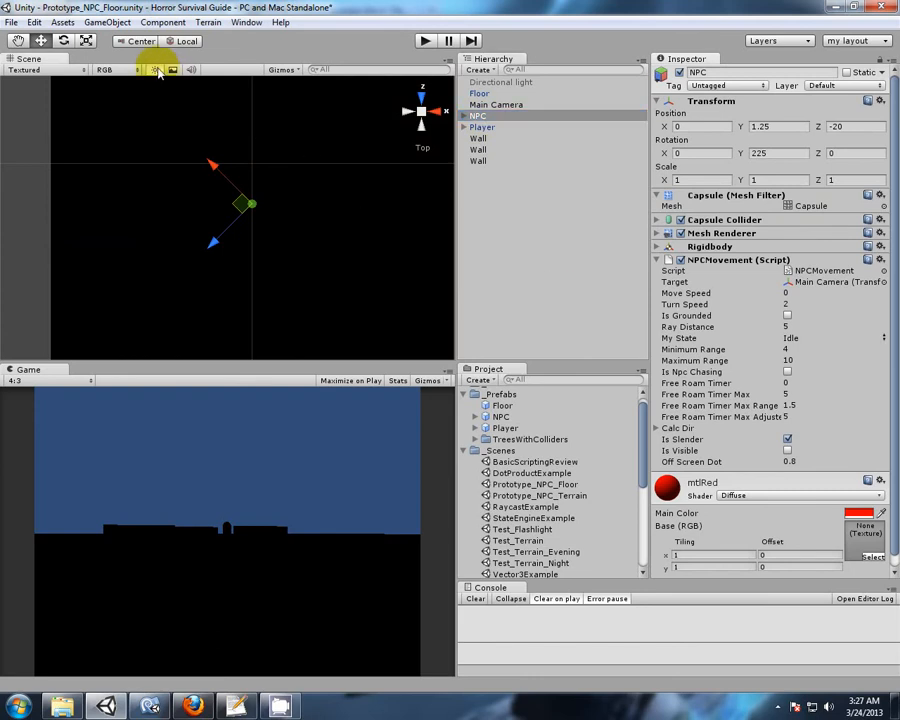
middle_drag(263, 285, 285, 257)
alt+drag(285, 257, 278, 164)
click(492, 106)
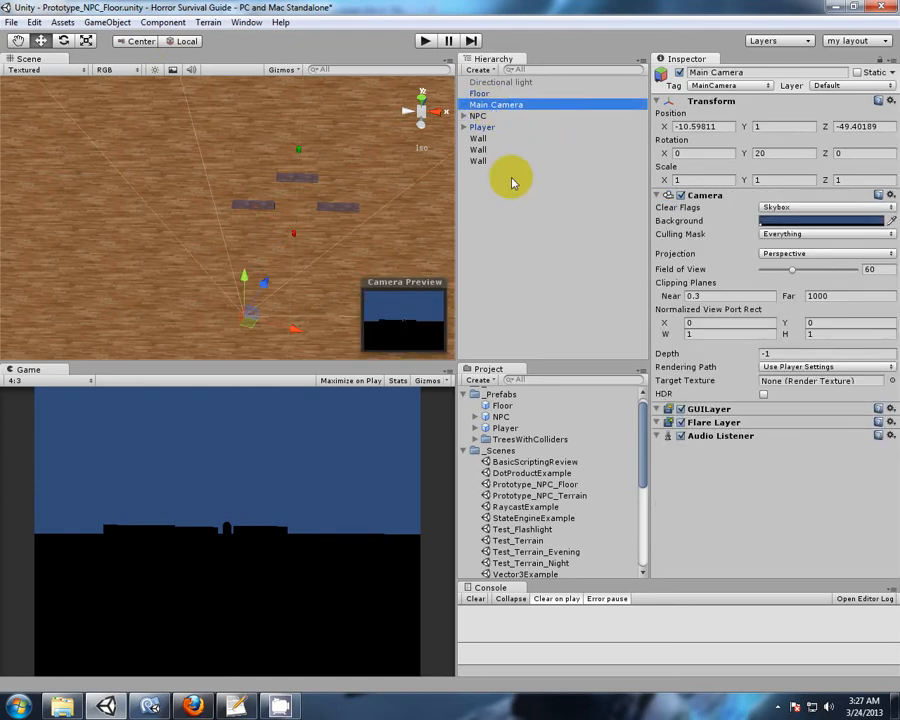
mouse_move(250, 327)
mouse_down()
mouse_move(167, 481)
mouse_move(245, 311)
mouse_up()
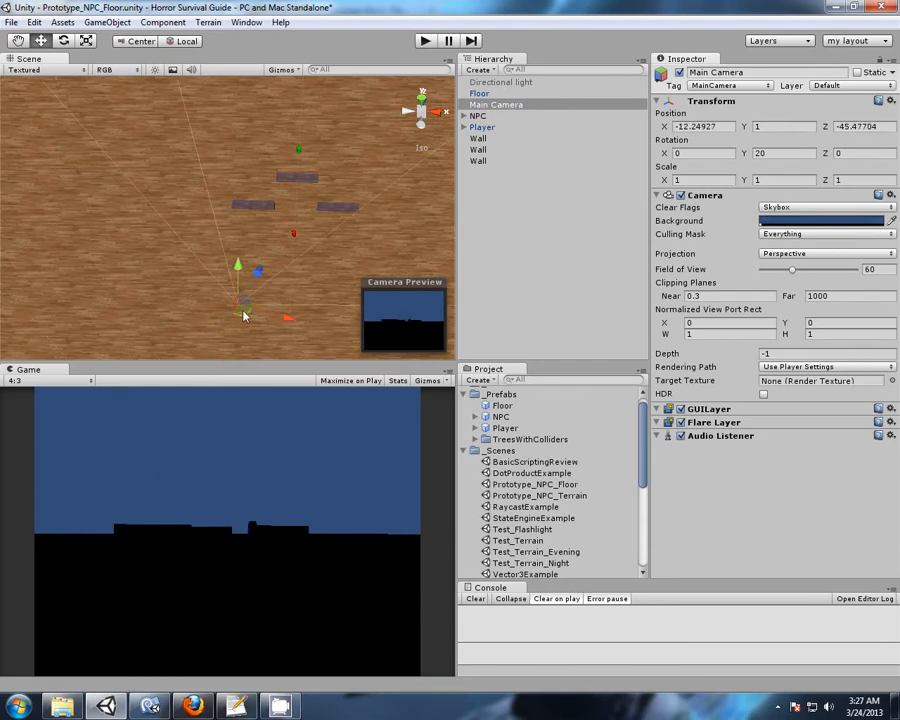
Reload the Prototype_NPC_Floor scene without saving and assign the Main Camera as the NPC's Target.
click(484, 83)
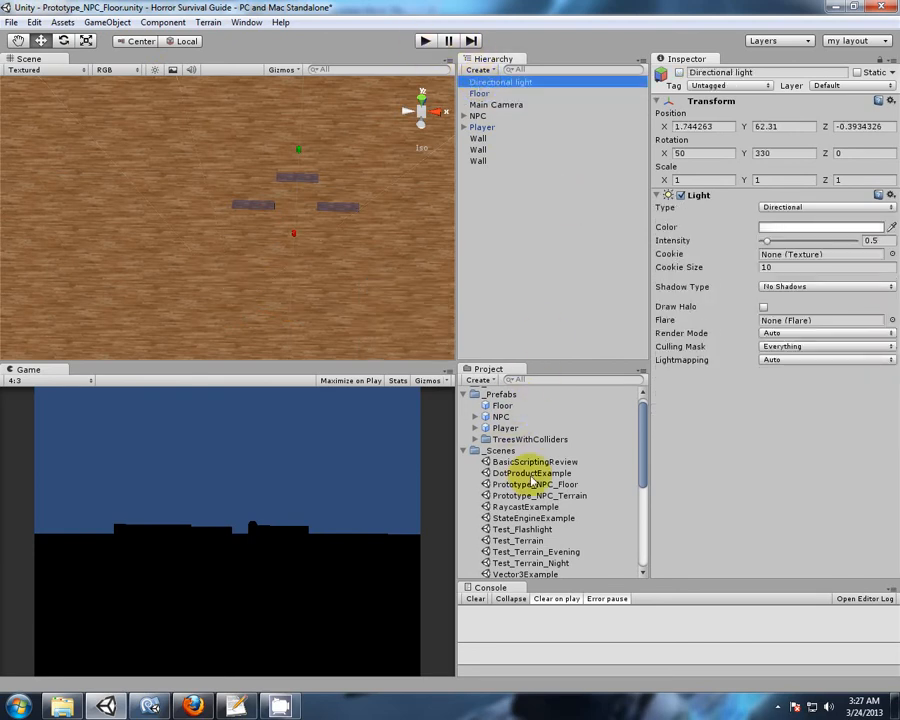
double_click(530, 484)
click(486, 380)
click(480, 116)
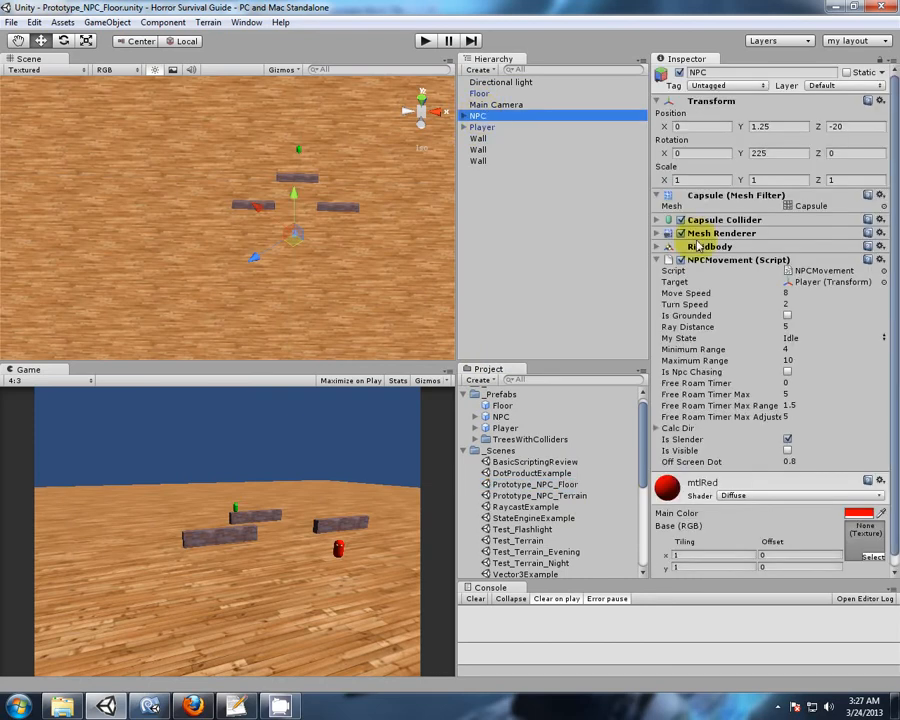
drag(500, 105, 820, 270)
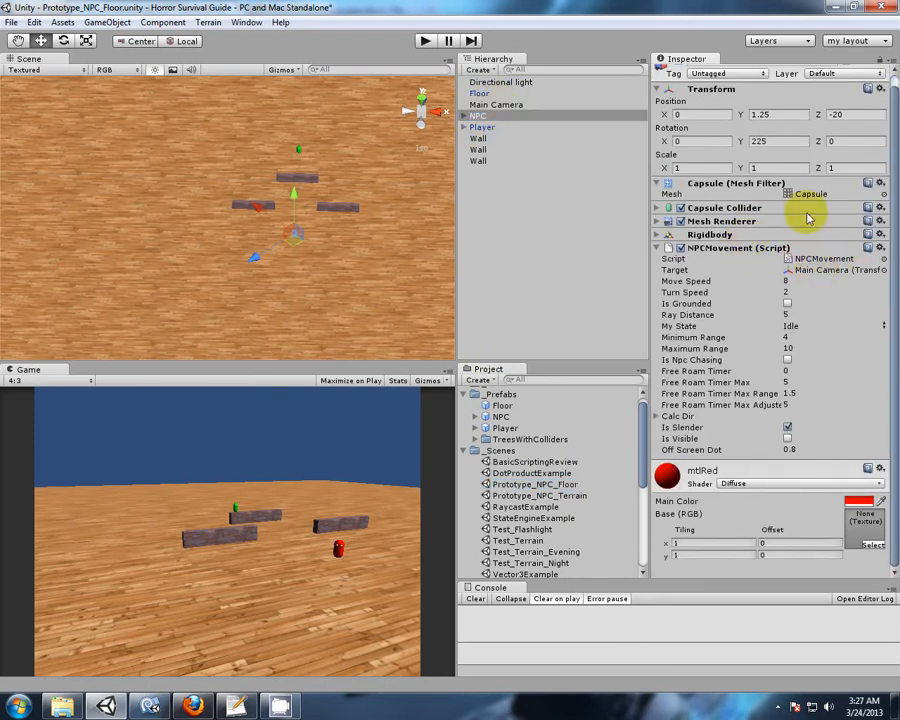
Set the Main Camera's Y position to 1 and its X rotation to 0.
click(496, 105)
click(760, 125)
text(15)
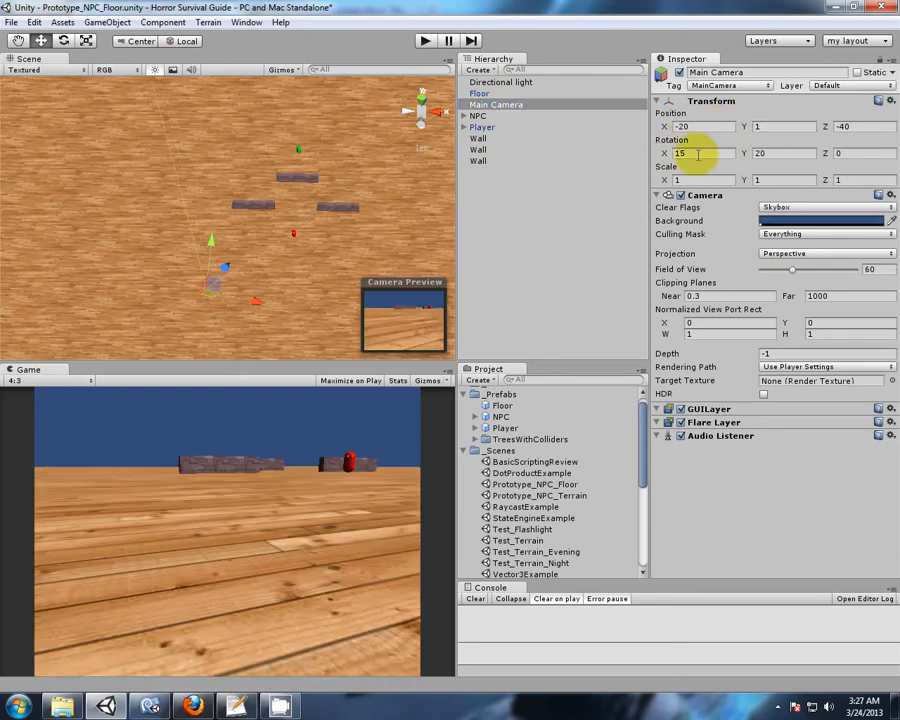
text(0)
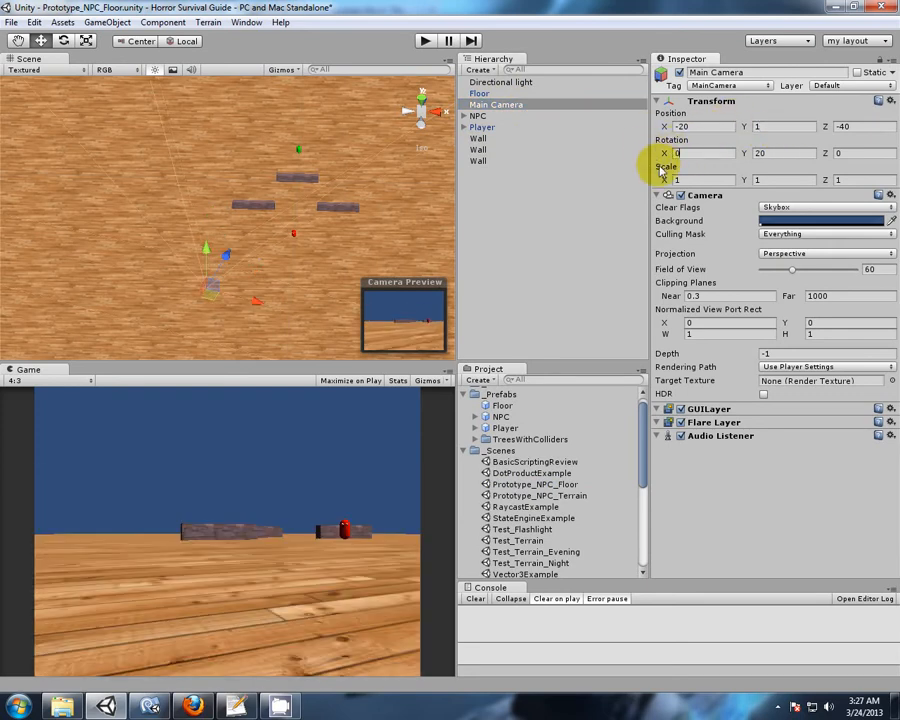
key(Return)
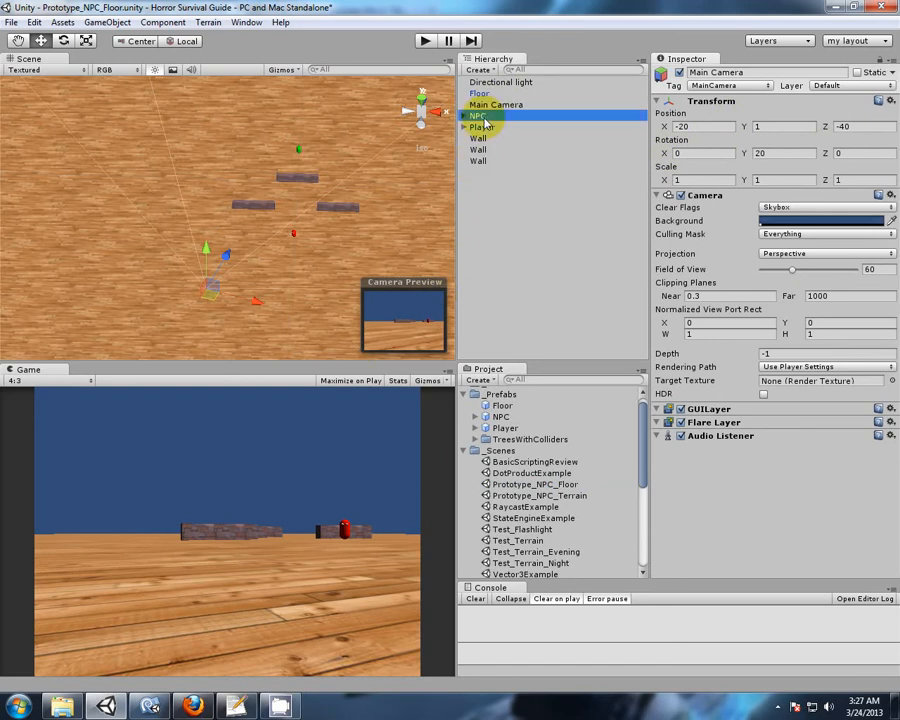
Set the NPC's Maximum Range to 40.
click(482, 116)
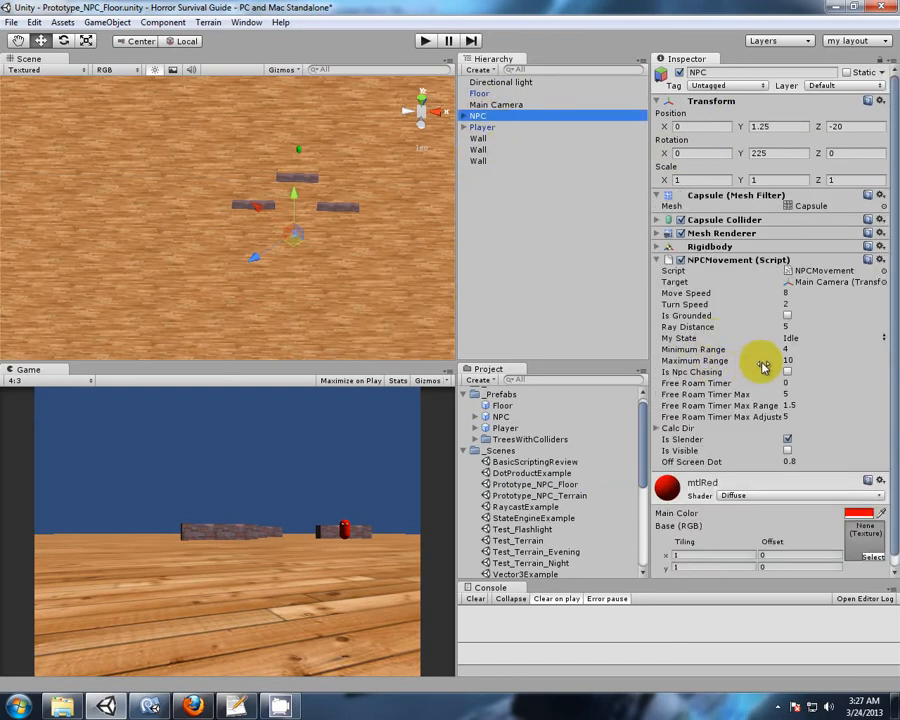
click(788, 361)
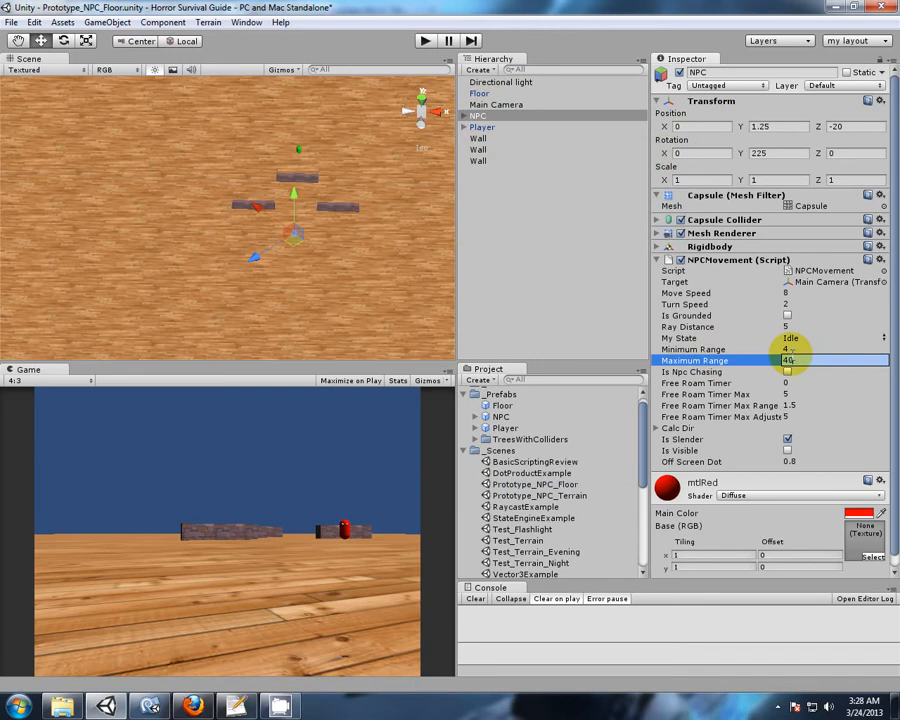
key(Return)
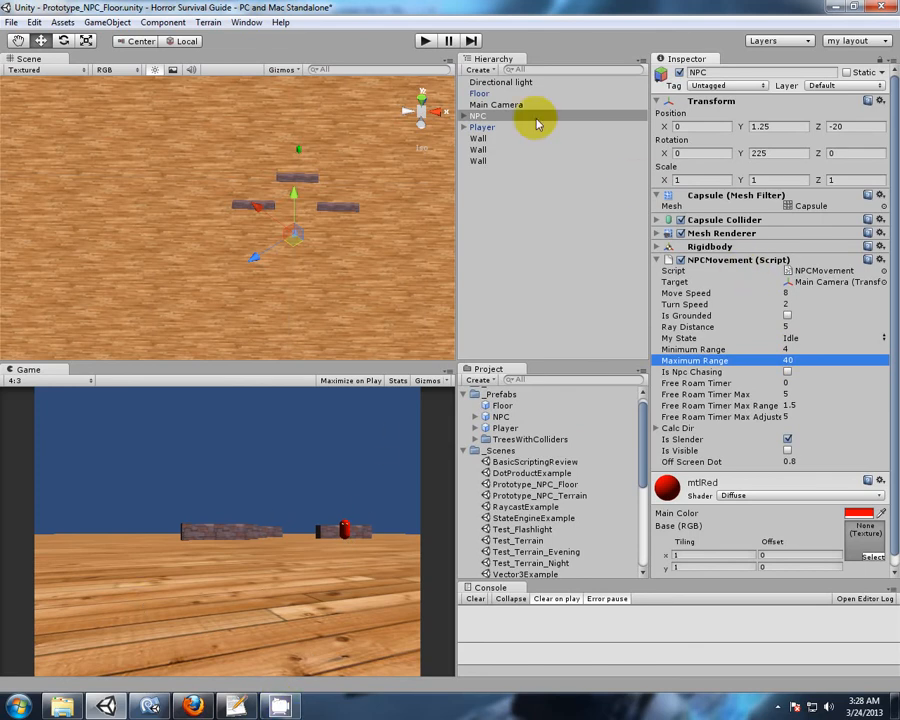
Play the scene, lower the NPC's Maximum Range to about 5.14 to test chasing, and stop playing.
click(425, 42)
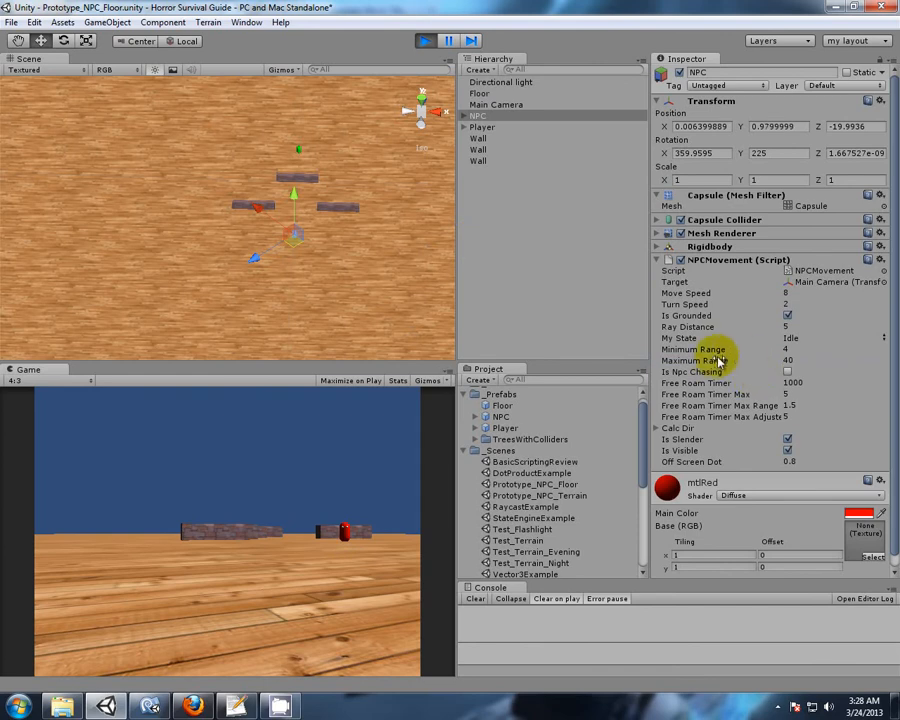
drag(715, 366, 283, 367)
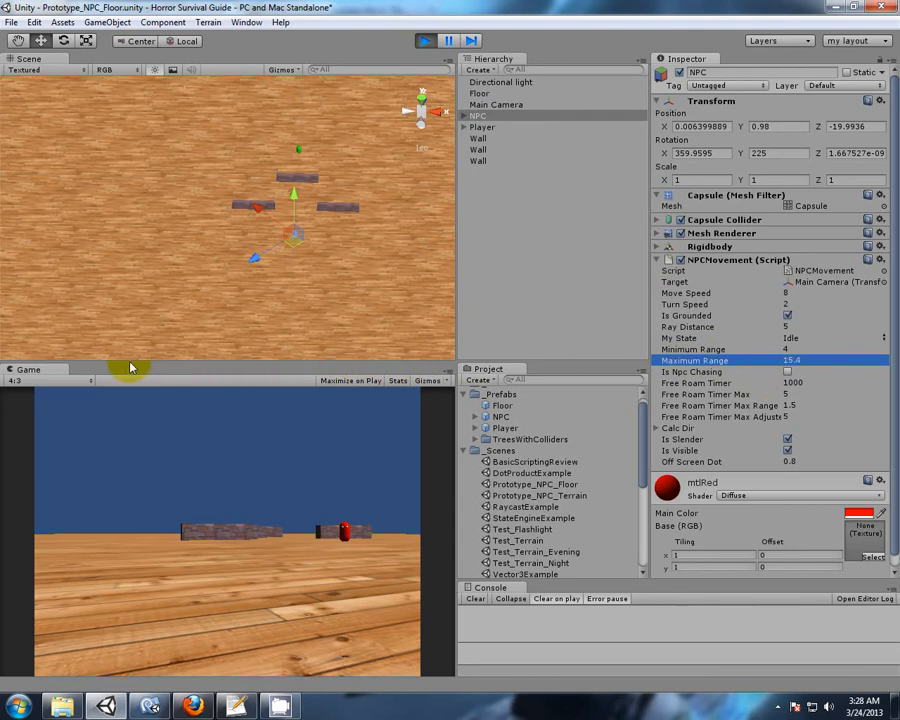
drag(119, 367, 793, 361)
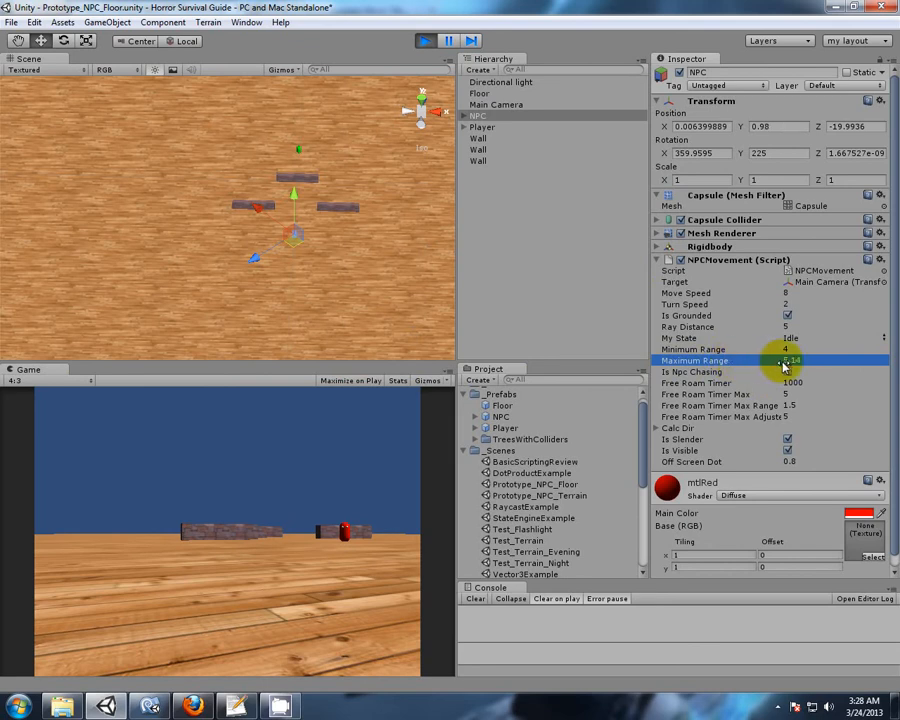
click(424, 41)
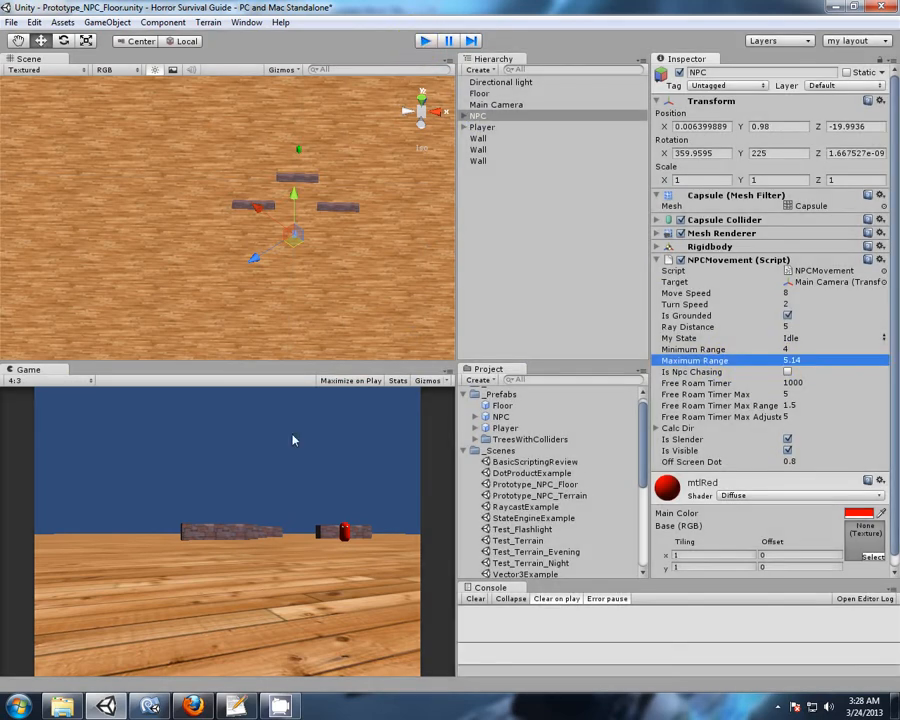
Switch to MonoDevelop and examine how NPCMovement.js computes minimumRangeSqr and maximumRangeSqr in Start and declares the range variables.
click(150, 706)
click(465, 282)
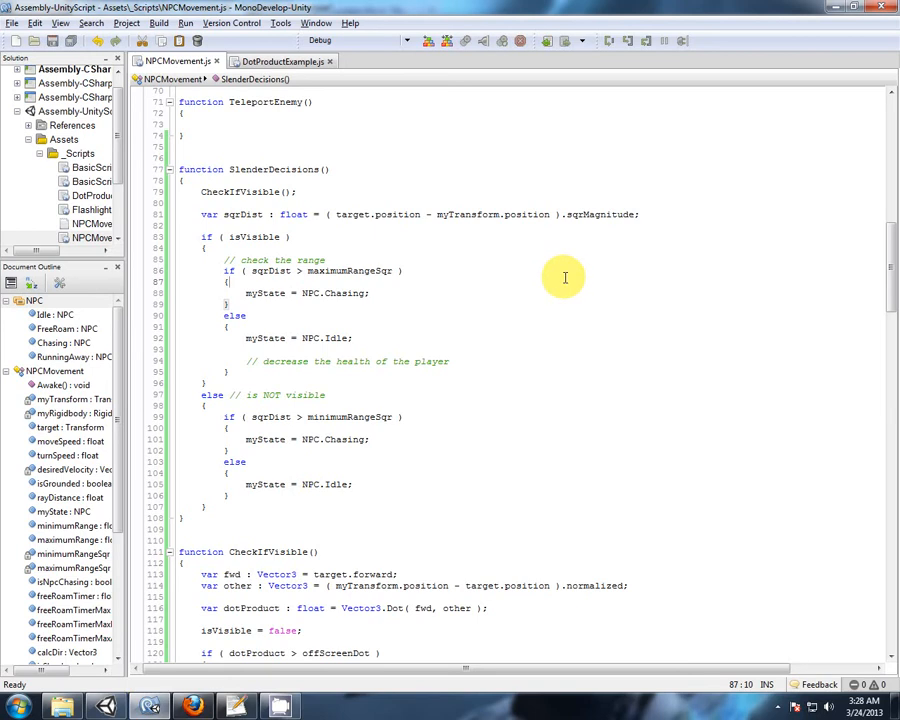
scroll(563, 277, up, 9)
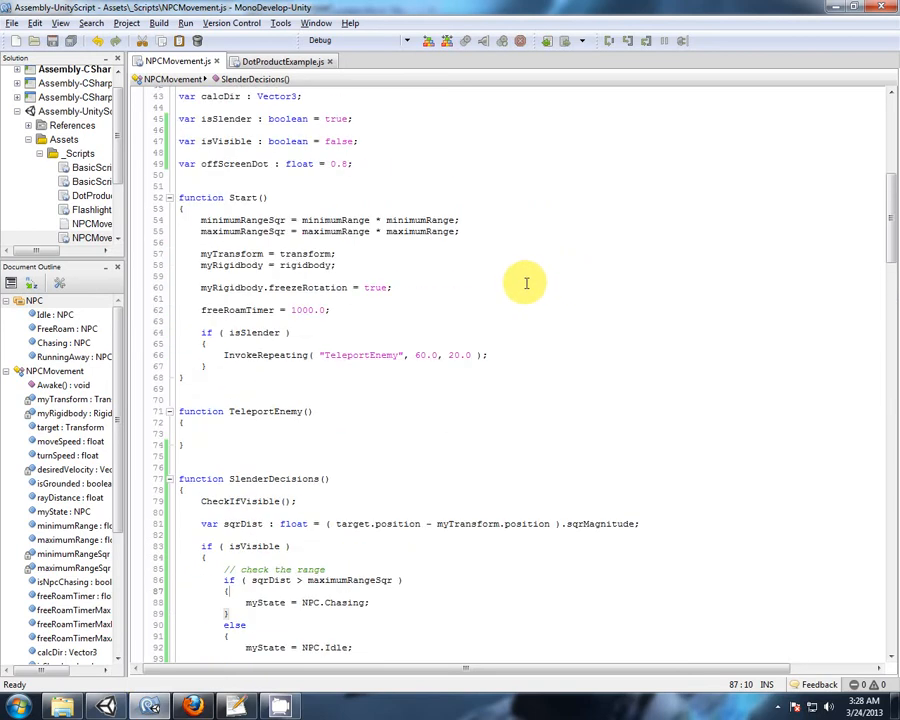
double_click(217, 231)
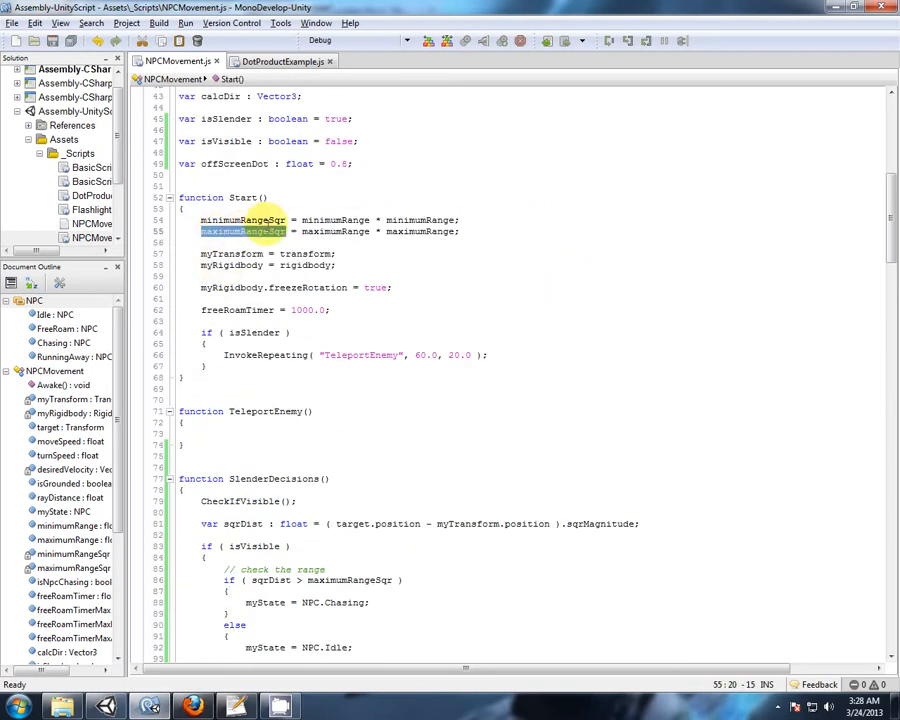
click(245, 219)
scroll(284, 200, up, 6)
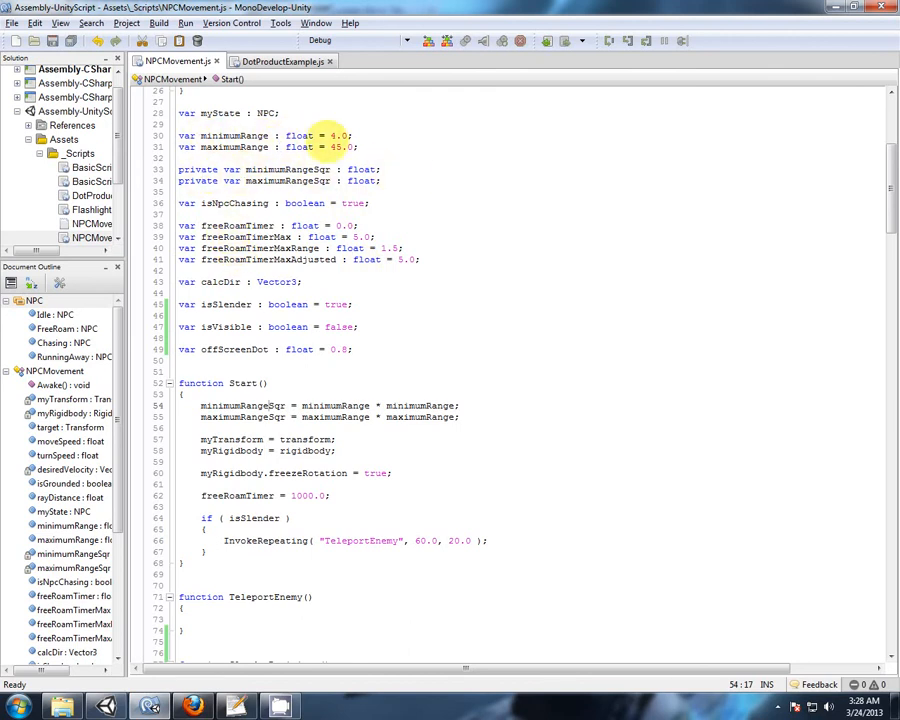
Switch back to Unity, set the NPC's Maximum Range to 10, and play the scene.
click(106, 706)
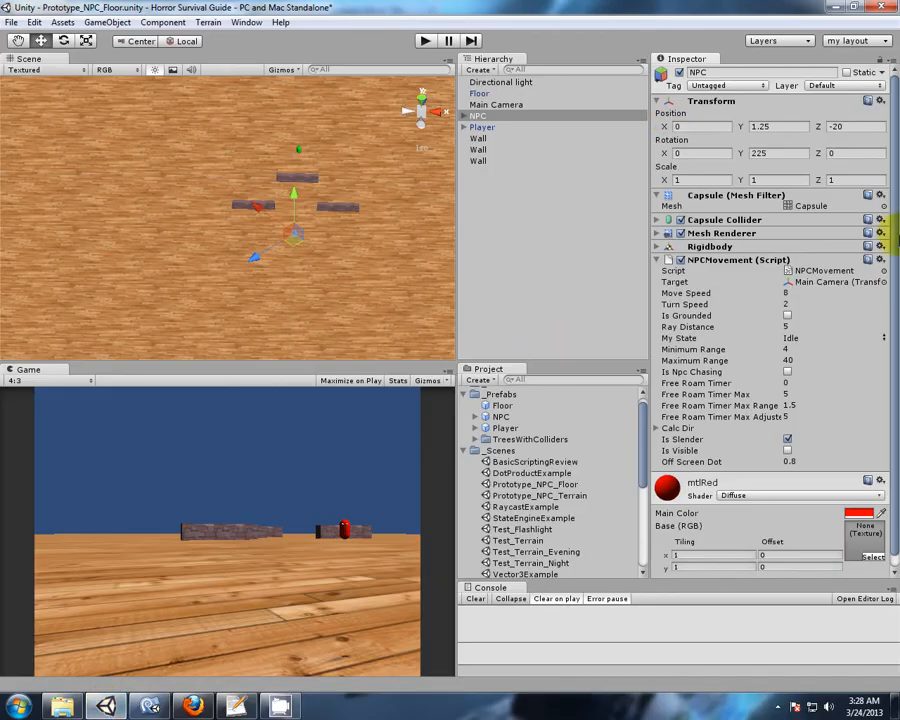
click(783, 360)
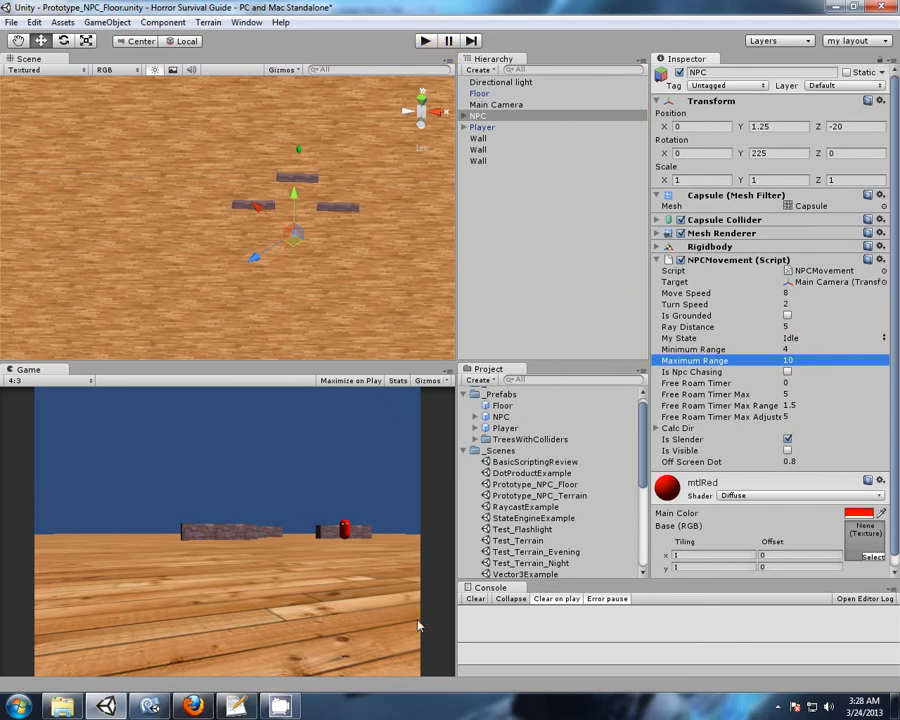
click(430, 43)
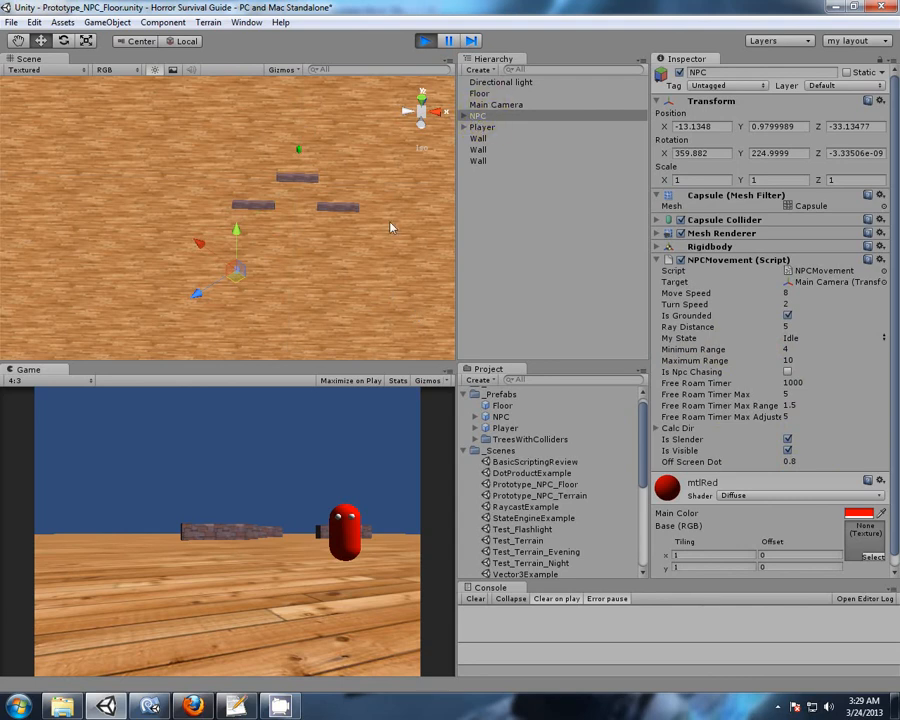
Examine the NPC's stopping position relative to the Main Camera up close in the Scene view.
middle_drag(337, 305, 365, 299)
scroll(275, 250, up, 15)
scroll(336, 262, up, 8)
alt+drag(365, 299, 296, 299)
scroll(296, 299, up, 5)
middle_drag(331, 320, 317, 289)
scroll(317, 289, down, 1)
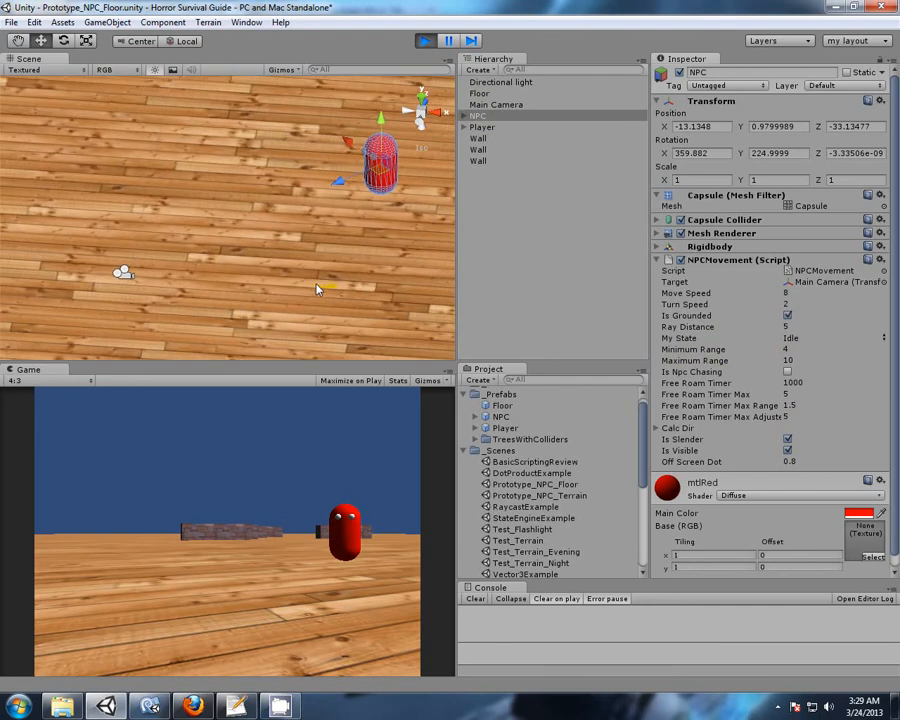
scroll(316, 289, down, 1)
click(498, 104)
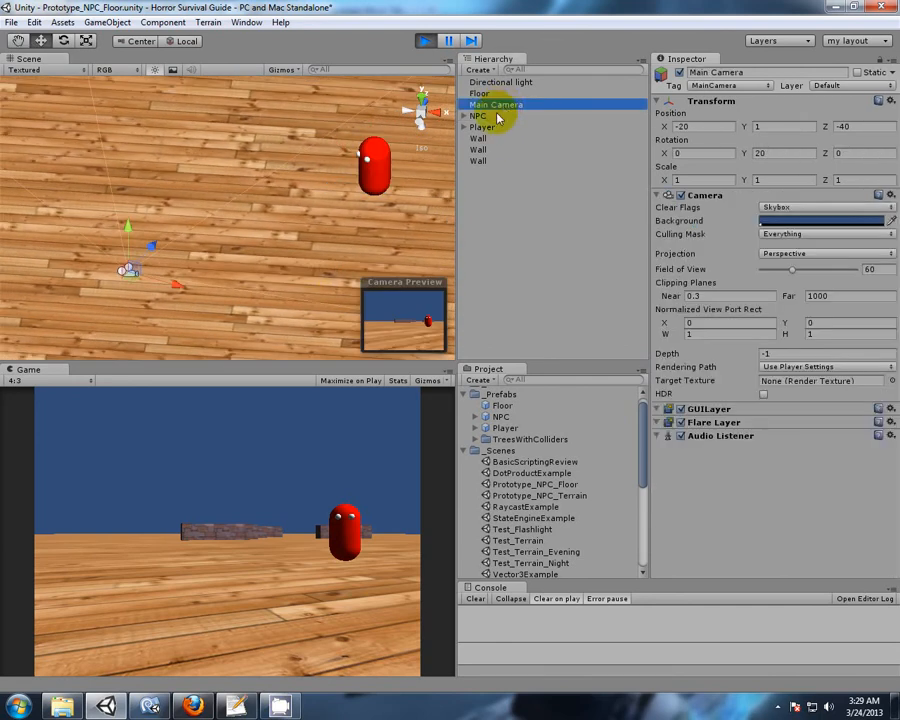
Check the NPC's script values, and switch to MonoDevelop to examine the range checks in SlenderDecisions of NPCMovement.js.
click(478, 115)
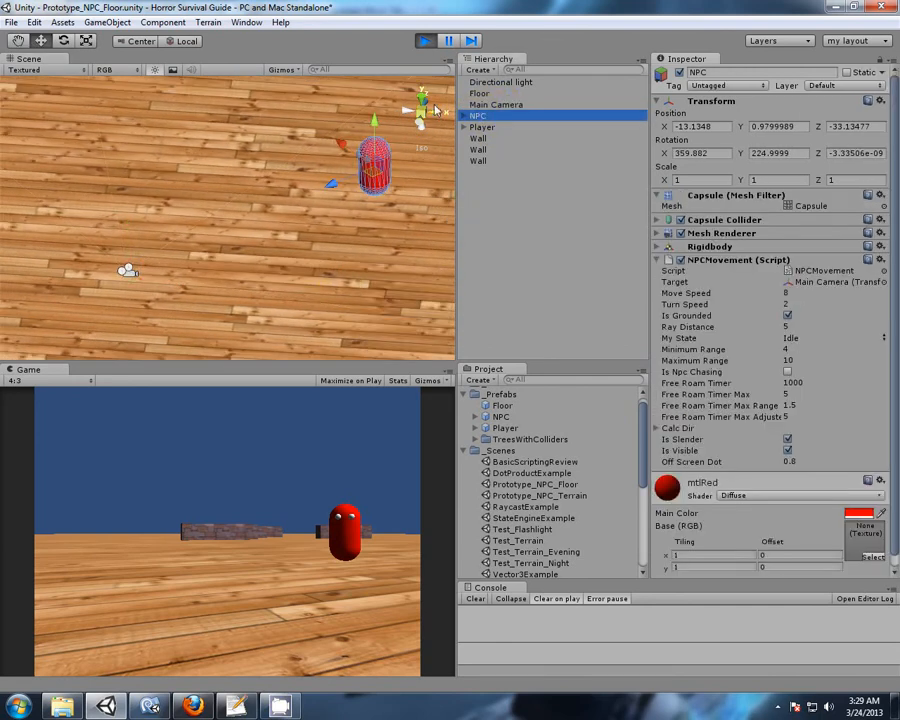
click(149, 705)
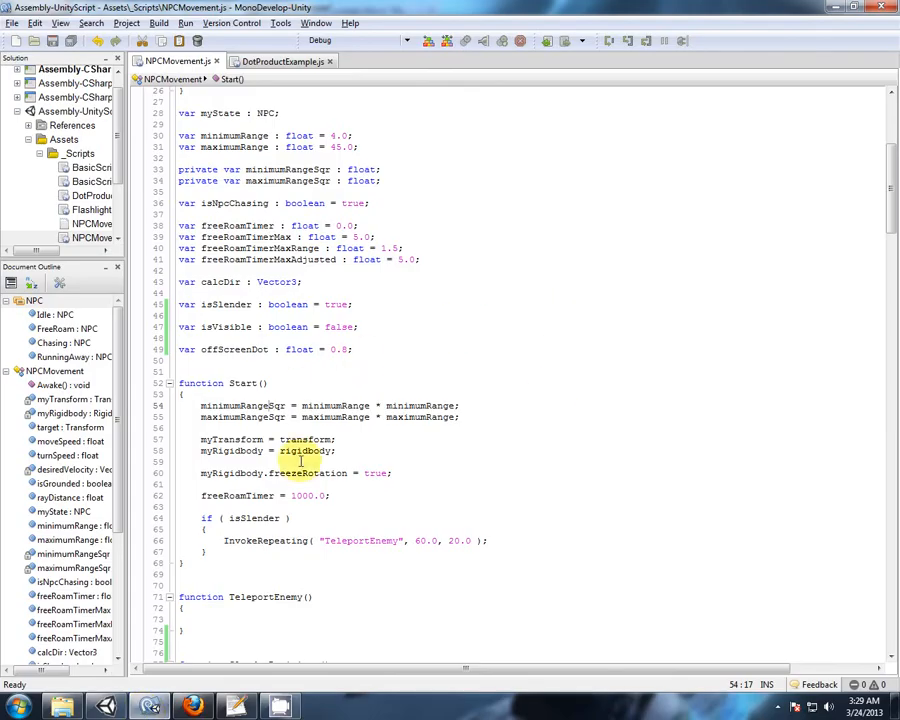
scroll(396, 345, down, 15)
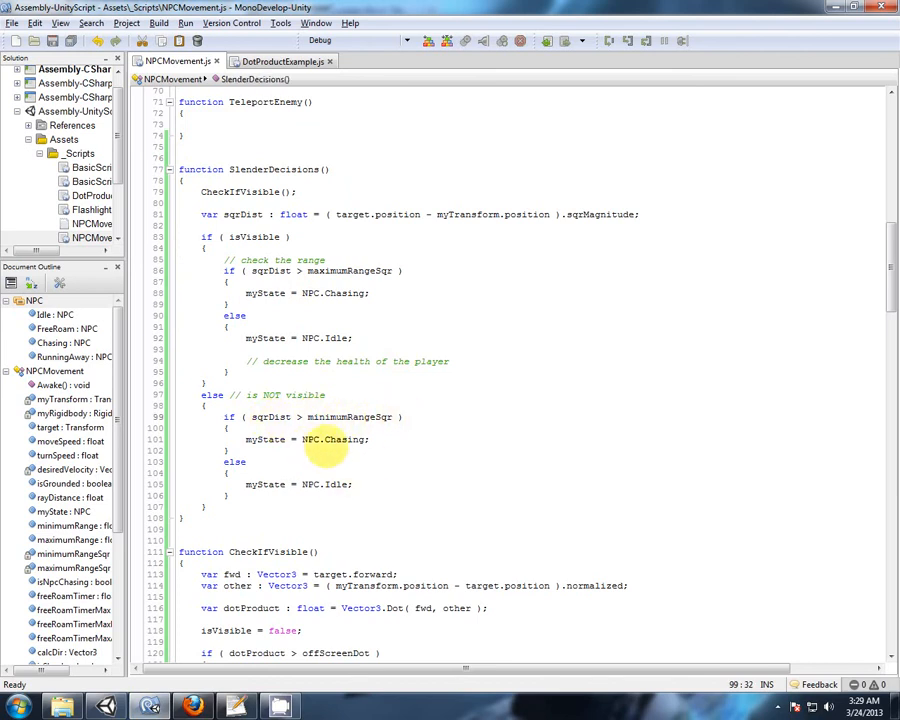
Switch back to Unity and rotate the Main Camera about its Y axis to about 312 degrees, facing away from the NPC.
click(106, 707)
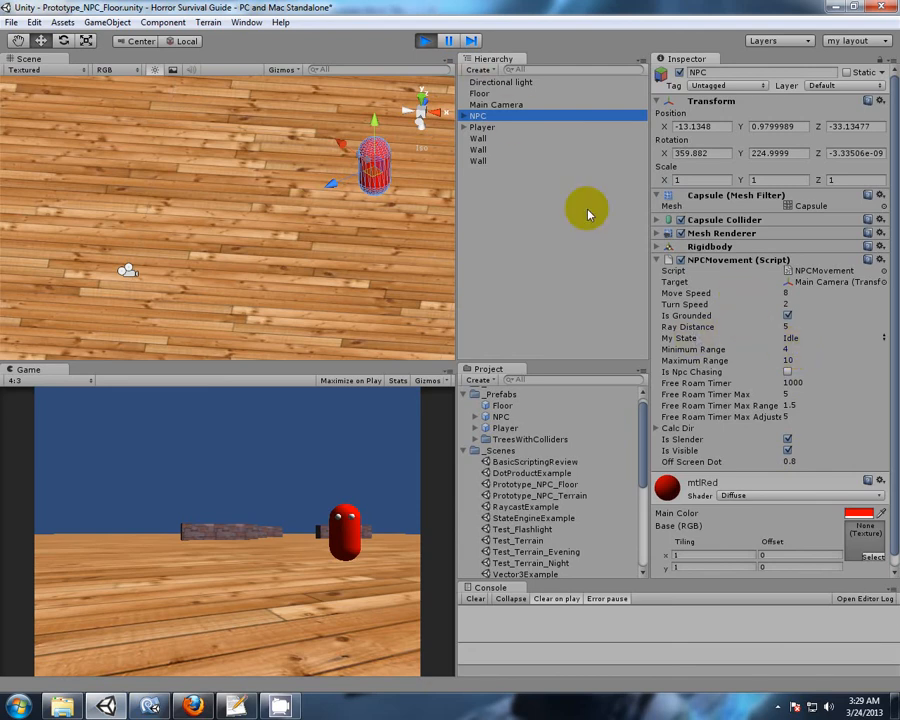
click(494, 104)
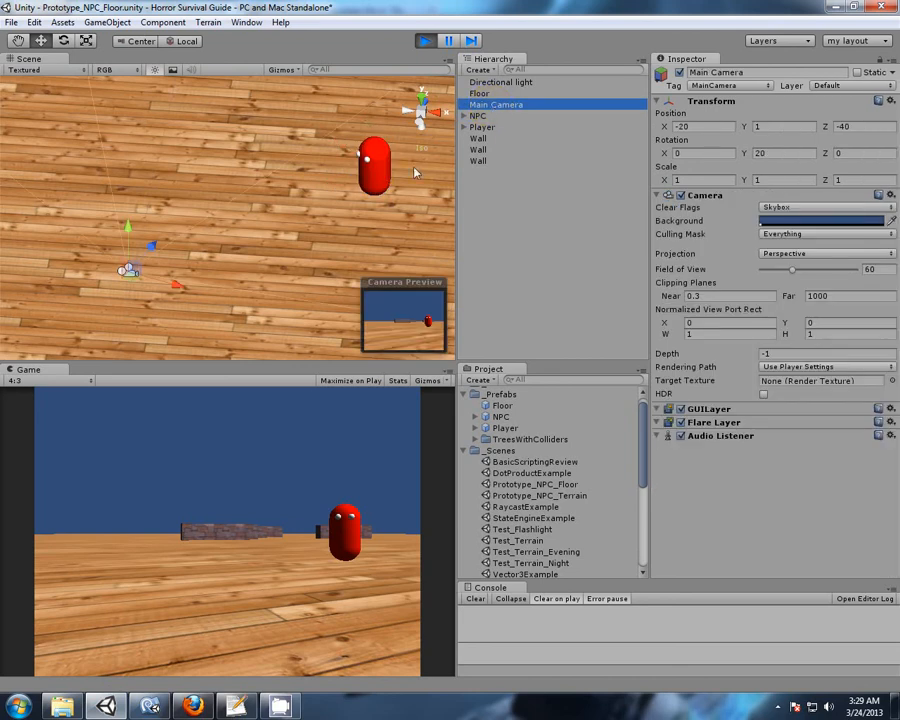
click(63, 42)
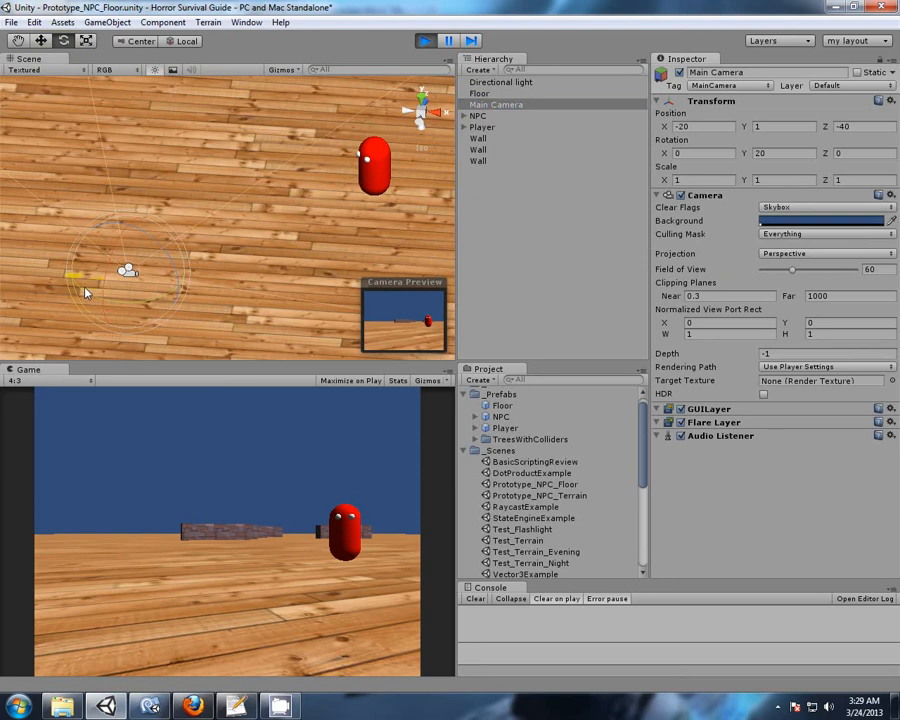
drag(85, 292, 217, 276)
scroll(140, 186, down, 5)
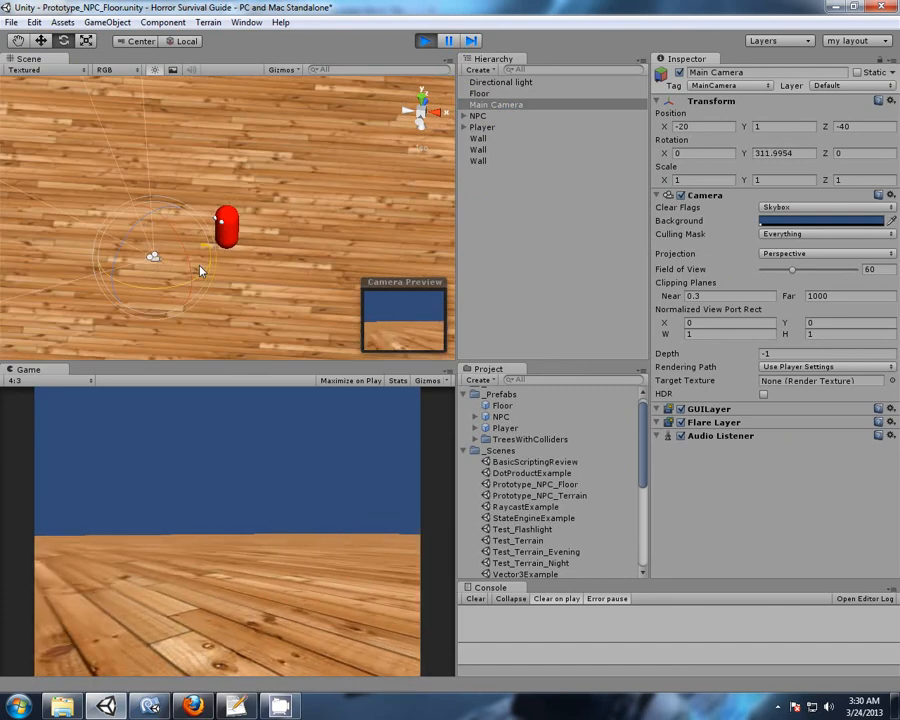
Move the Main Camera across the floor to about X -4.45, Z -52.33, and check the NPC's state and position.
click(41, 41)
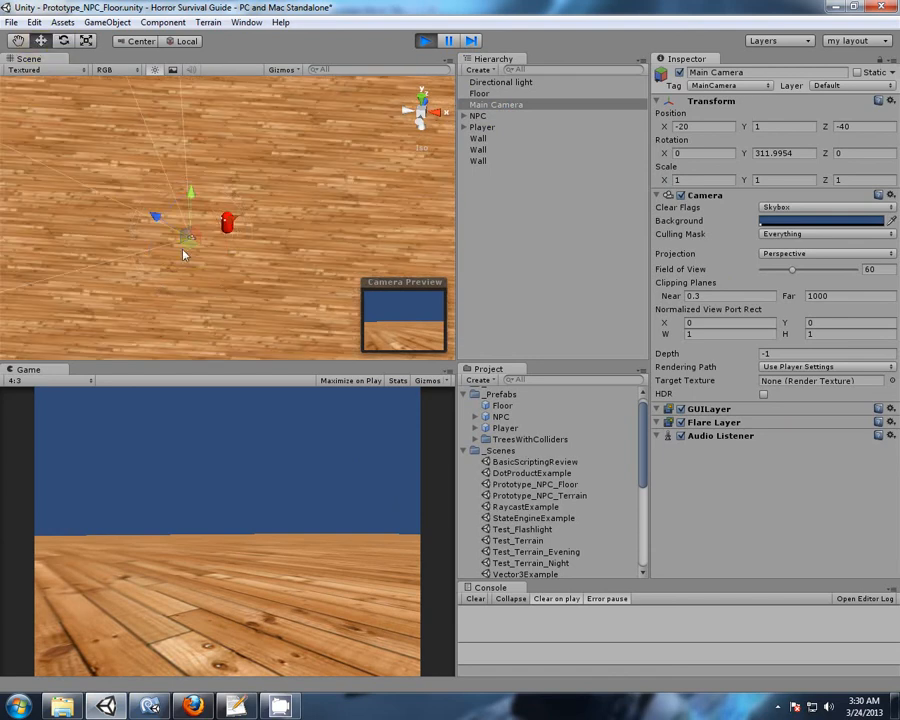
drag(189, 249, 355, 340)
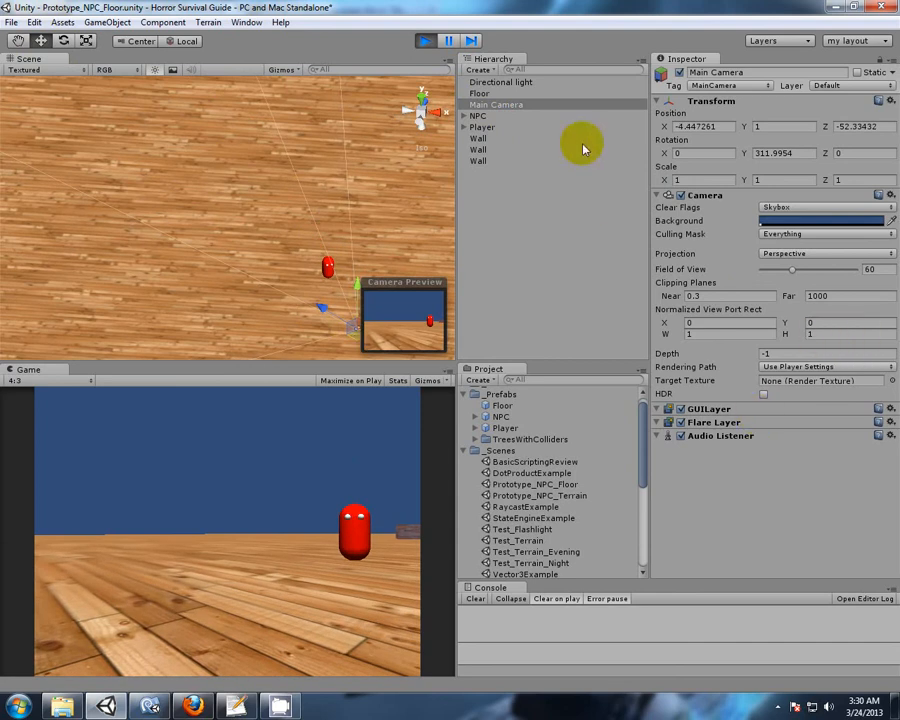
click(488, 116)
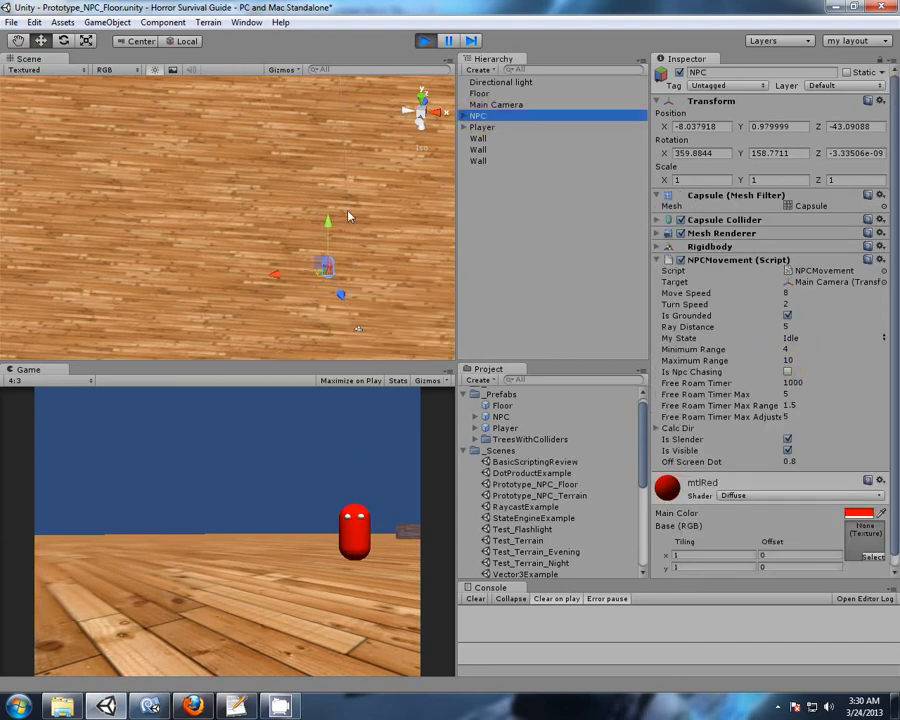
click(500, 104)
middle_drag(396, 226, 270, 194)
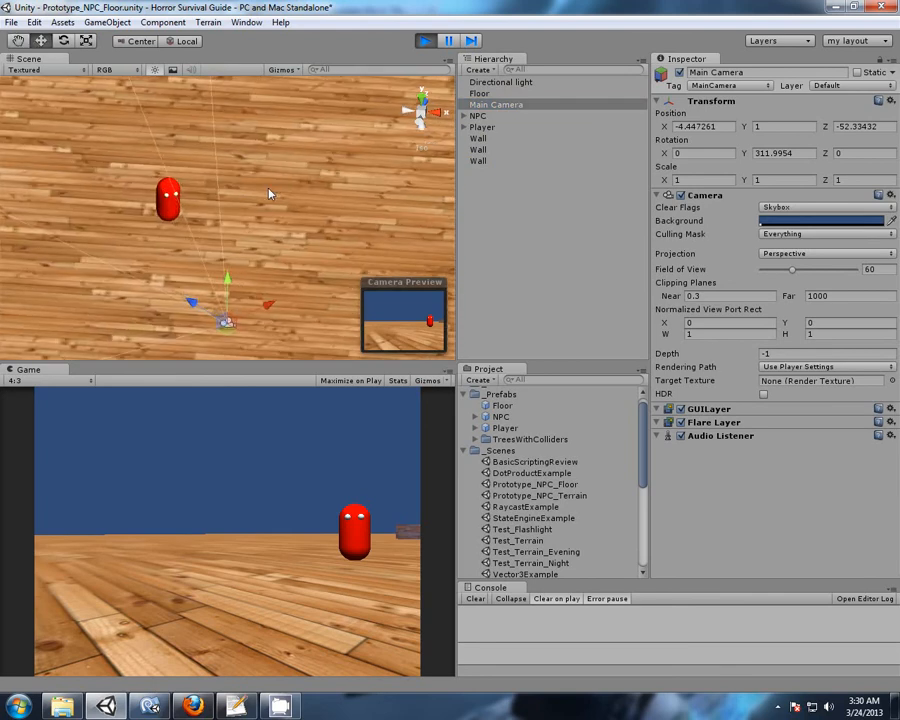
click(482, 116)
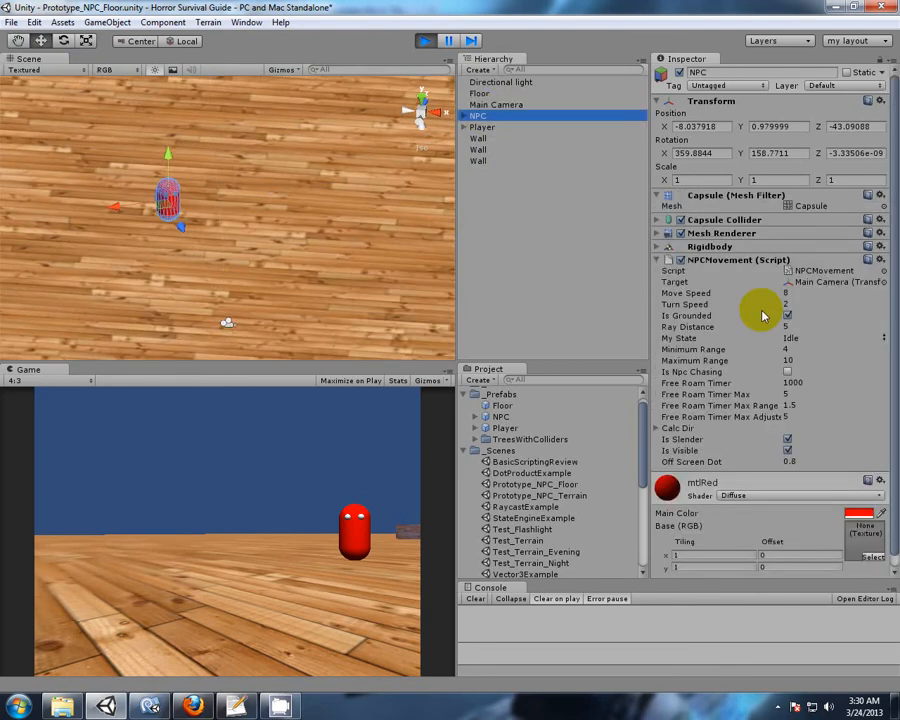
Rotate the Main Camera to about 274 degrees on Y to turn away from the NPC, and stop playing.
click(477, 106)
click(63, 42)
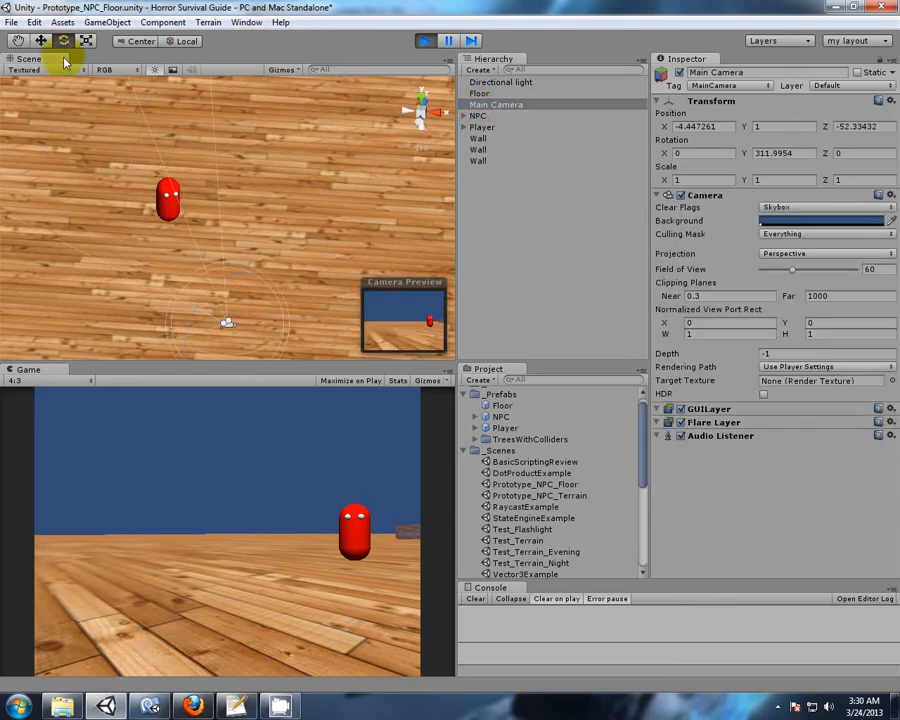
drag(196, 353, 262, 354)
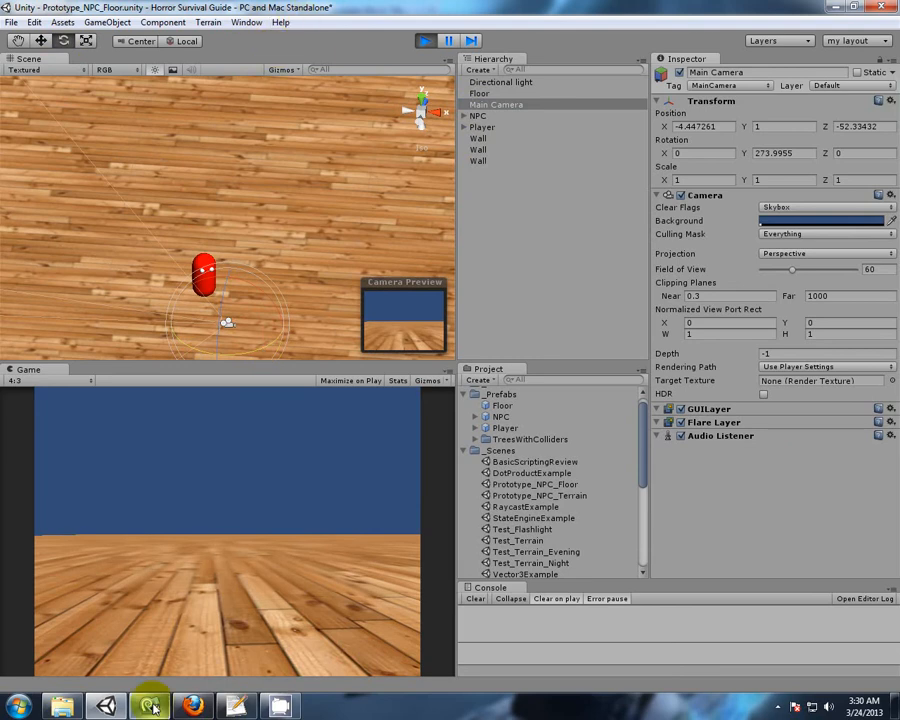
click(425, 41)
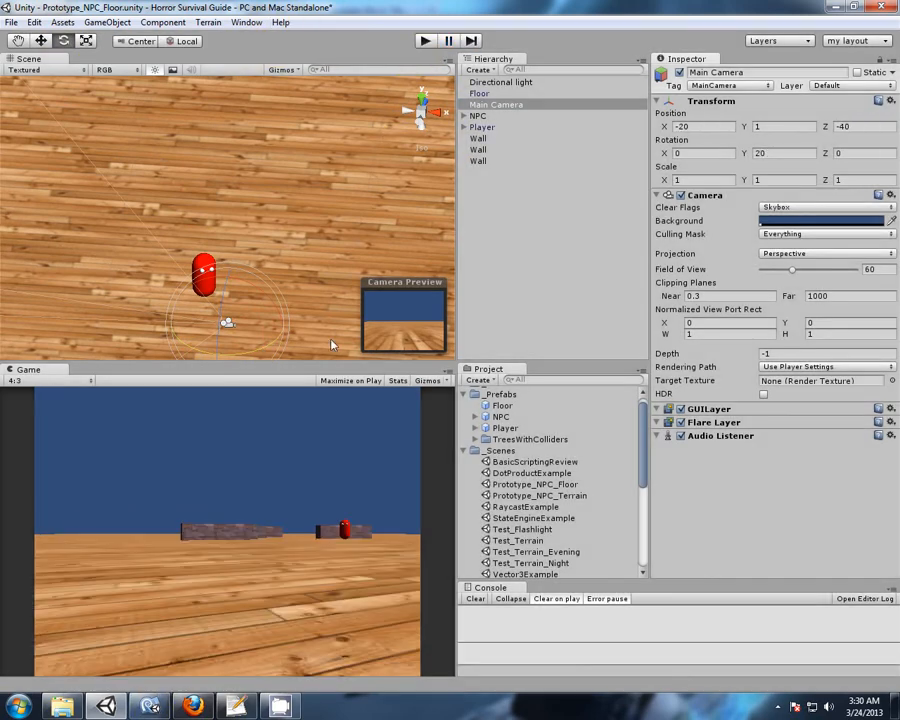
Switch to MonoDevelop and place the cursor after the closing brace of the SlenderDecisions function.
click(137, 708)
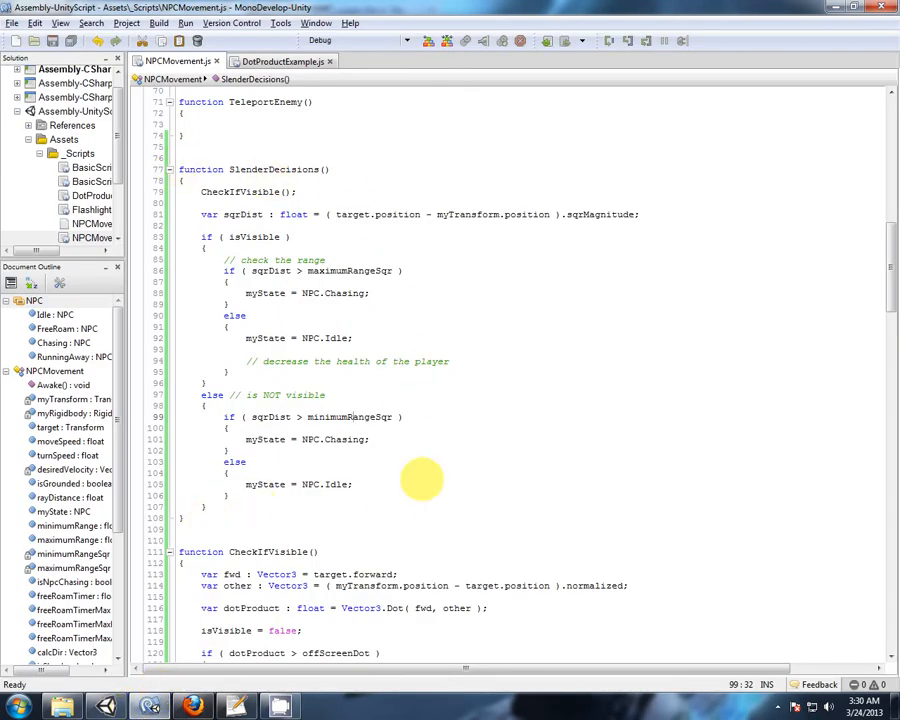
click(182, 517)
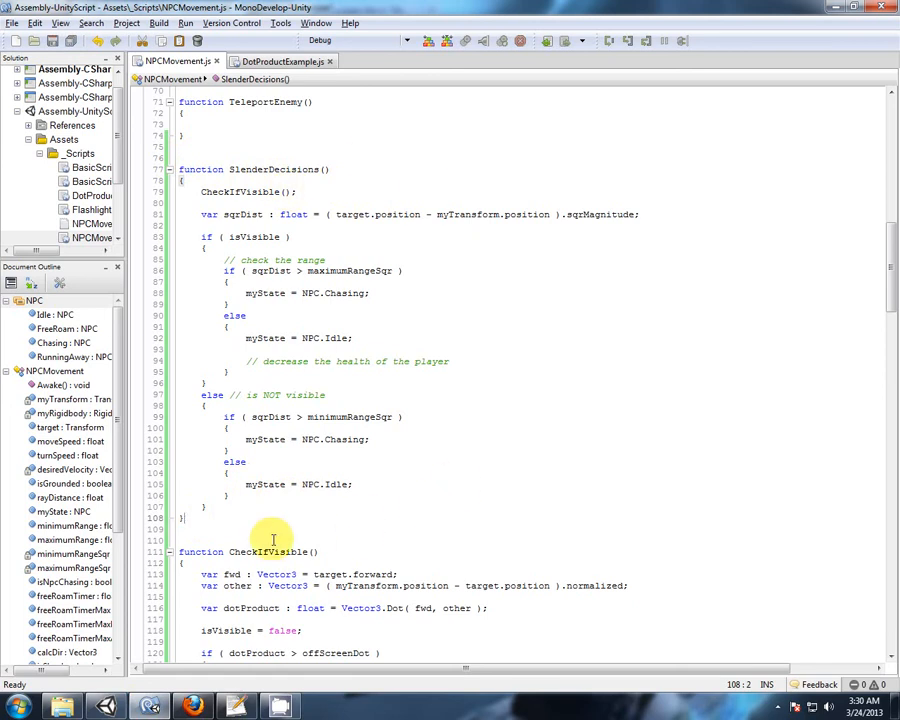
click(778, 707)
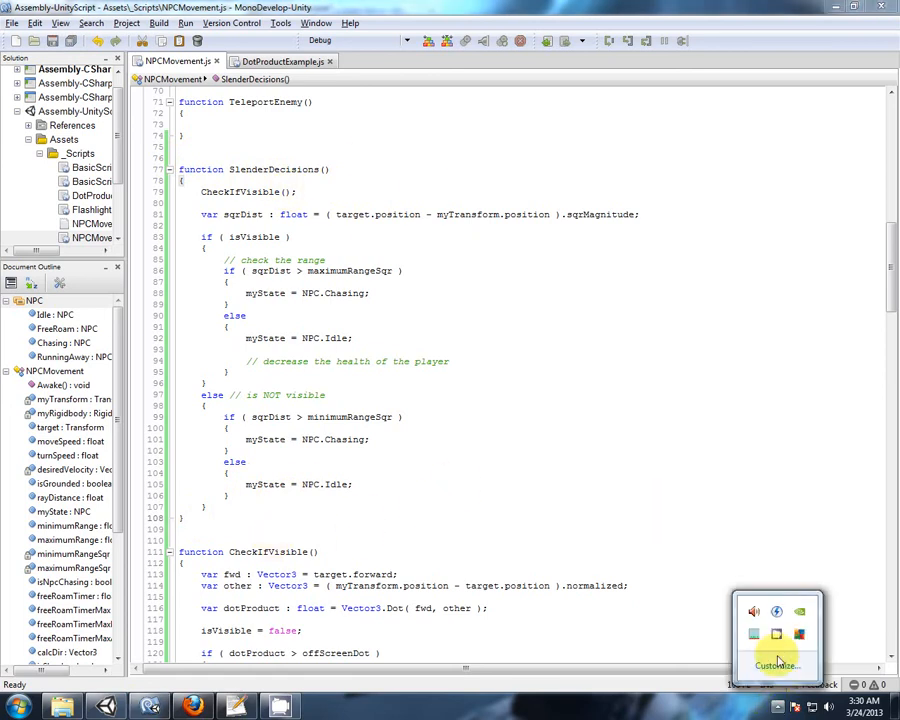